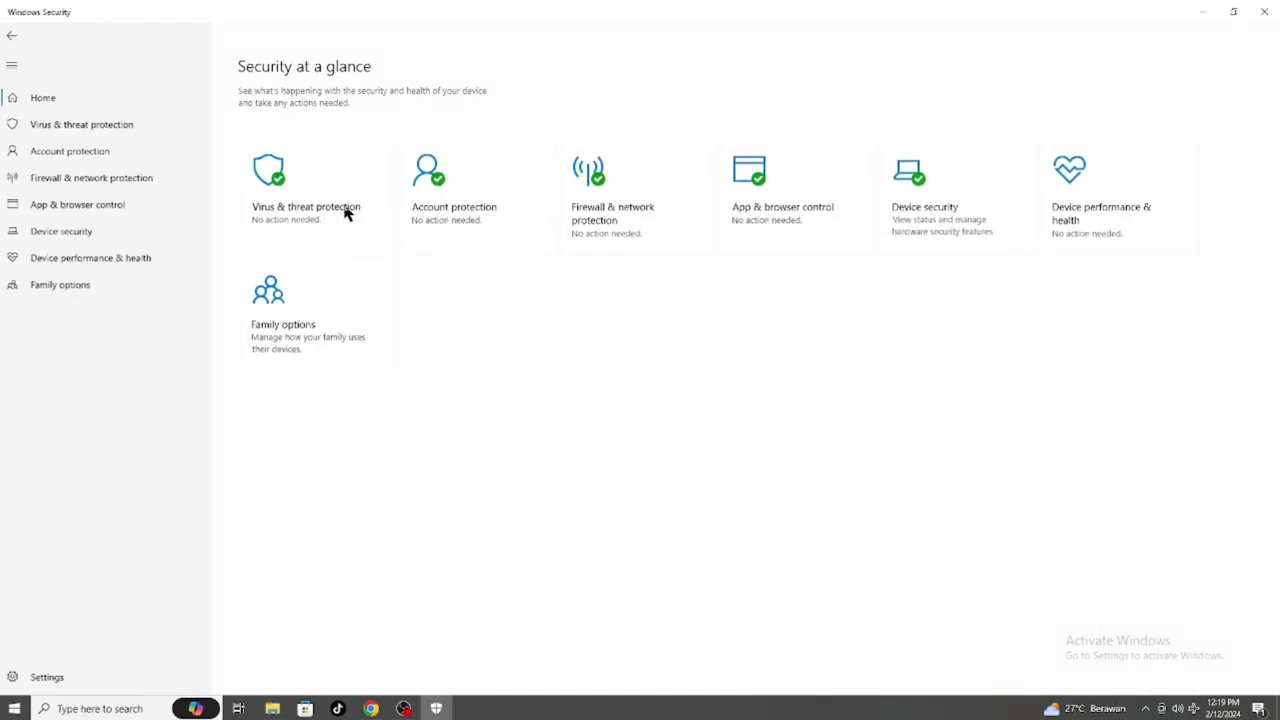
Step: Turn off real-time protection, cloud-delivered protection, automatic sample submission and Tamper Protection in the Virus & threat protection settings
left_click(348, 211)
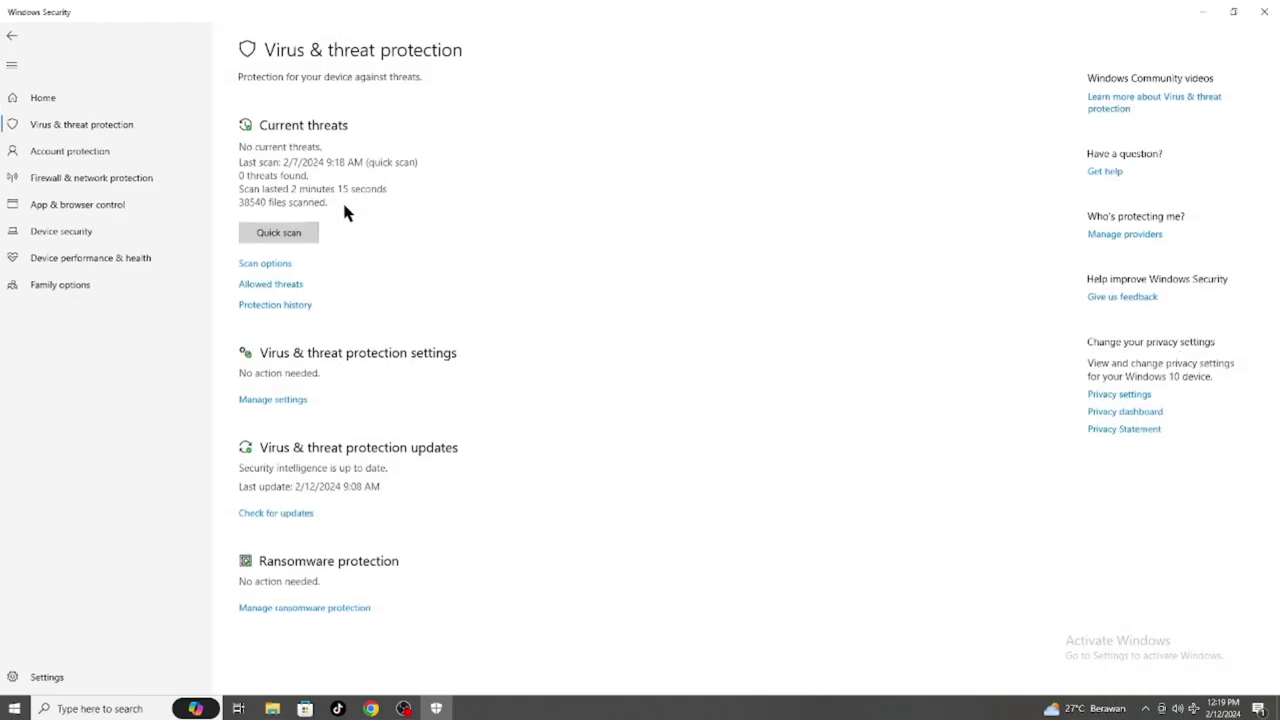
left_click(288, 410)
left_click(256, 222)
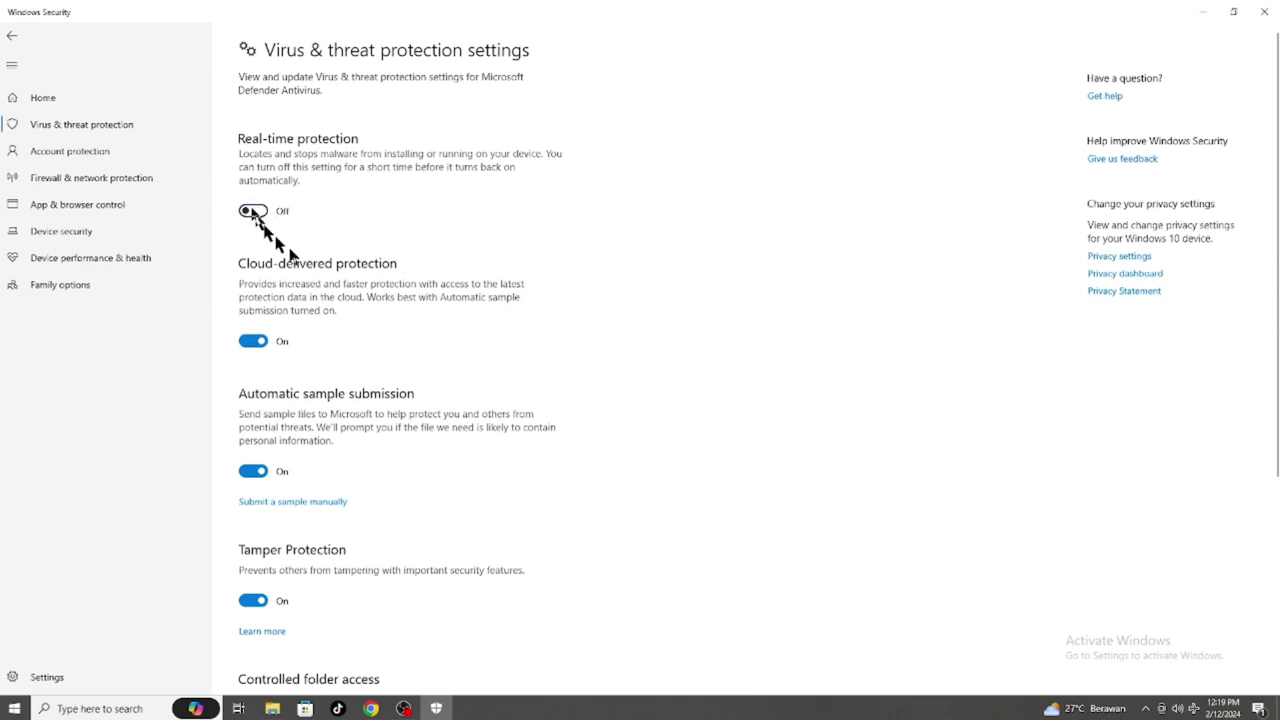
left_click(253, 342)
left_click(253, 511)
left_click(253, 640)
scroll(356, 570, "down", 4)
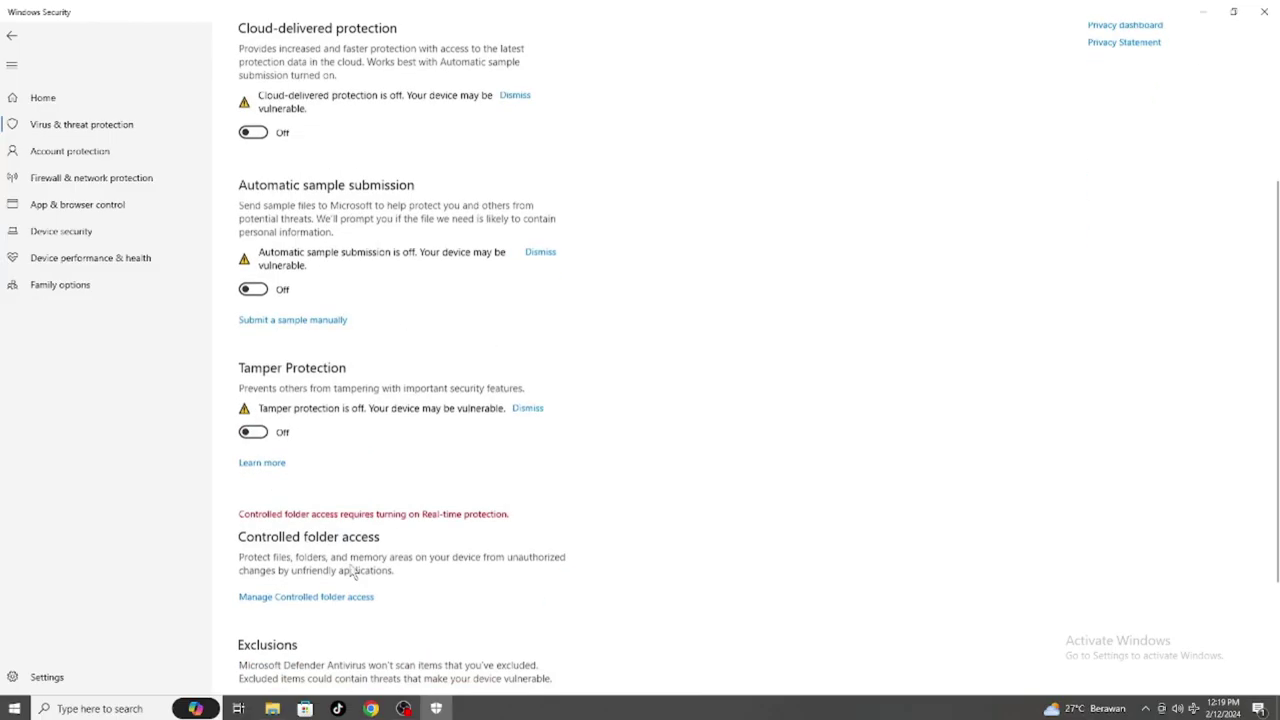
key("alt+Left")
key("alt+Left")
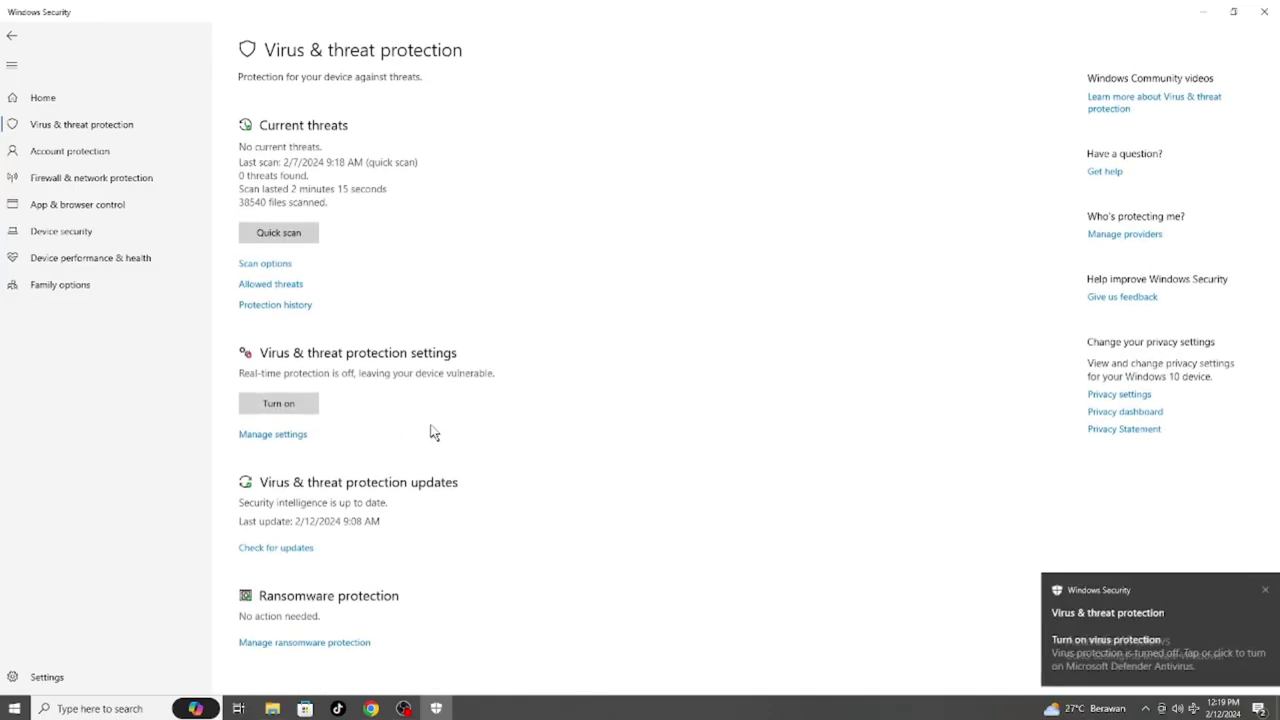
Step: Examine the block history under Ransomware protection with the protection history filters cleared
left_click(294, 211)
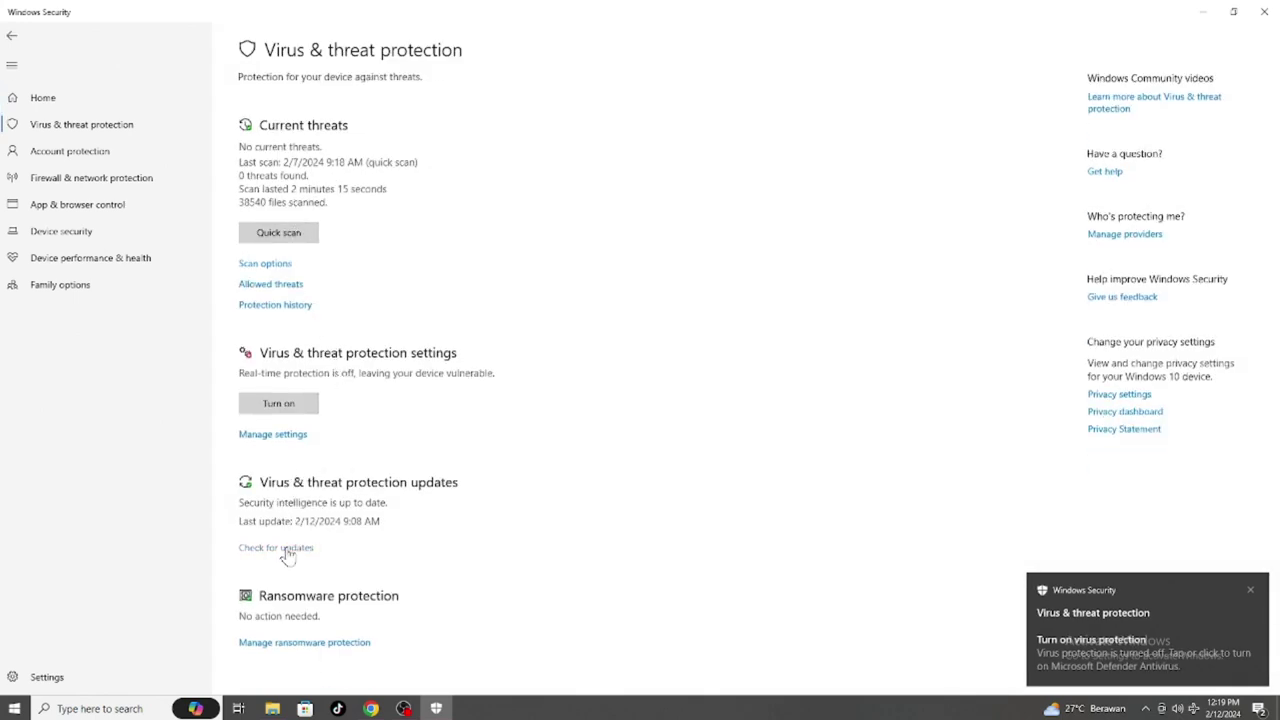
left_click(332, 645)
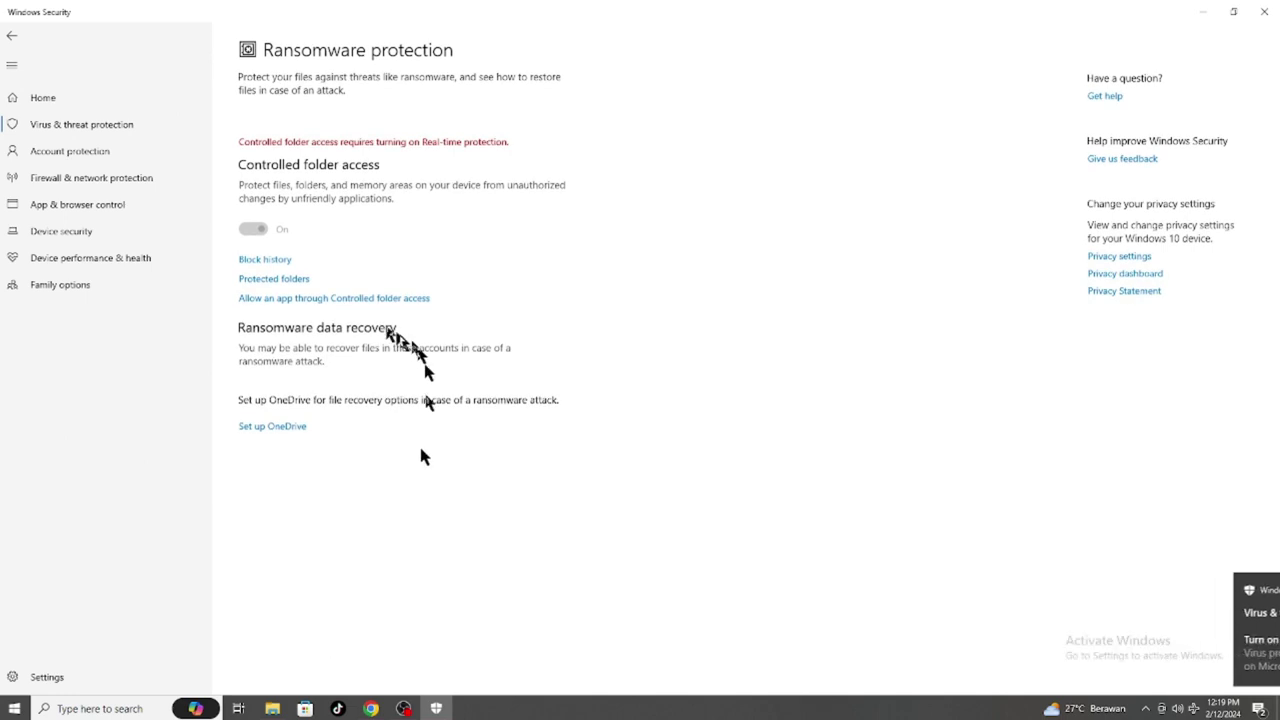
left_click(266, 261)
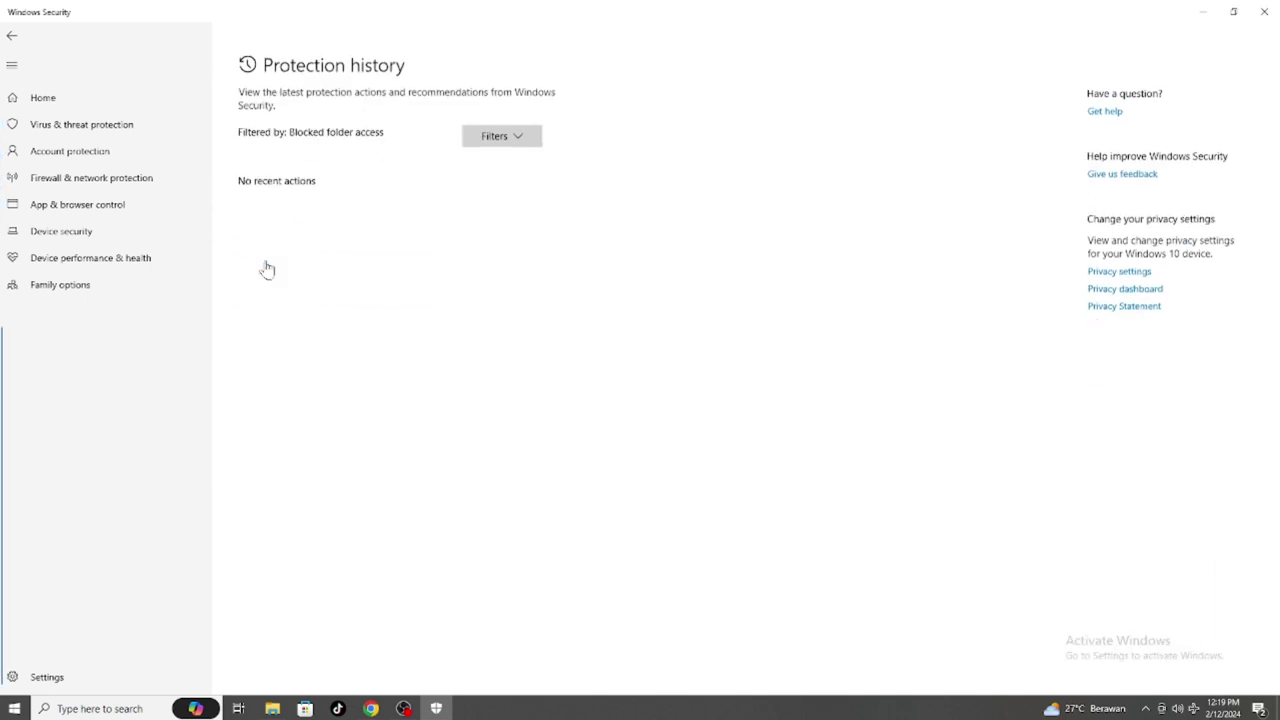
left_click(512, 124)
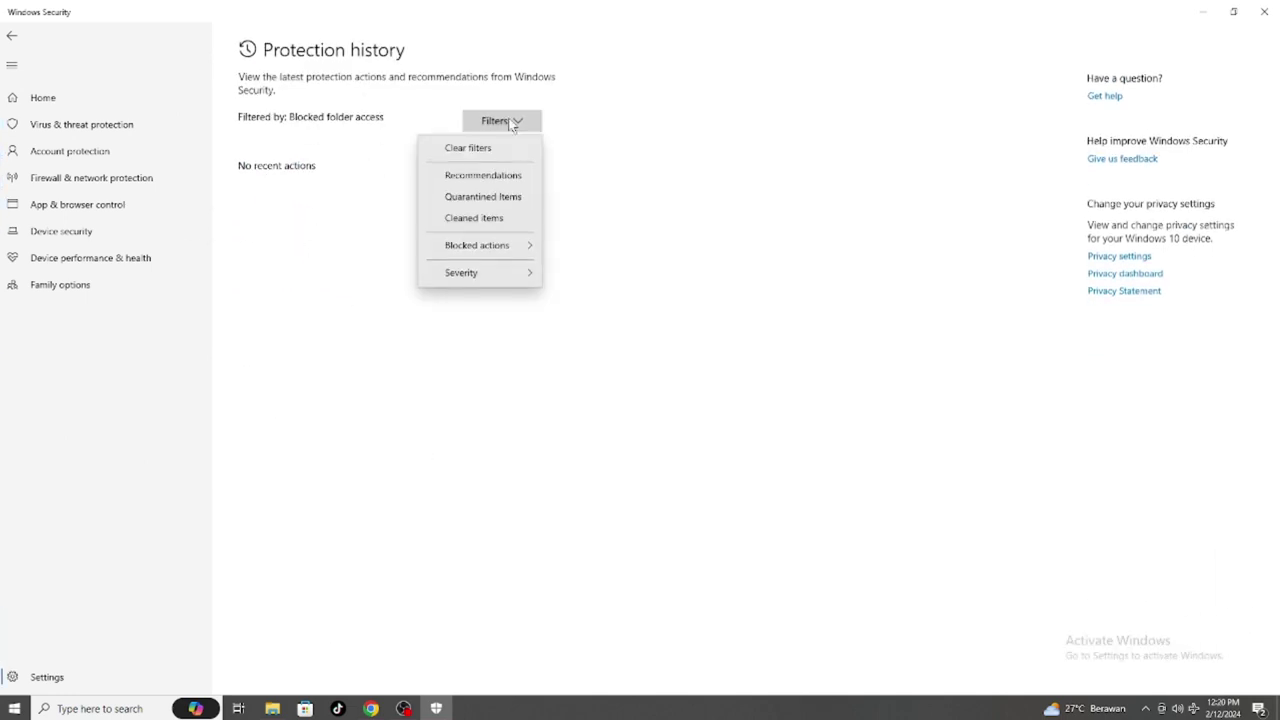
left_click(507, 148)
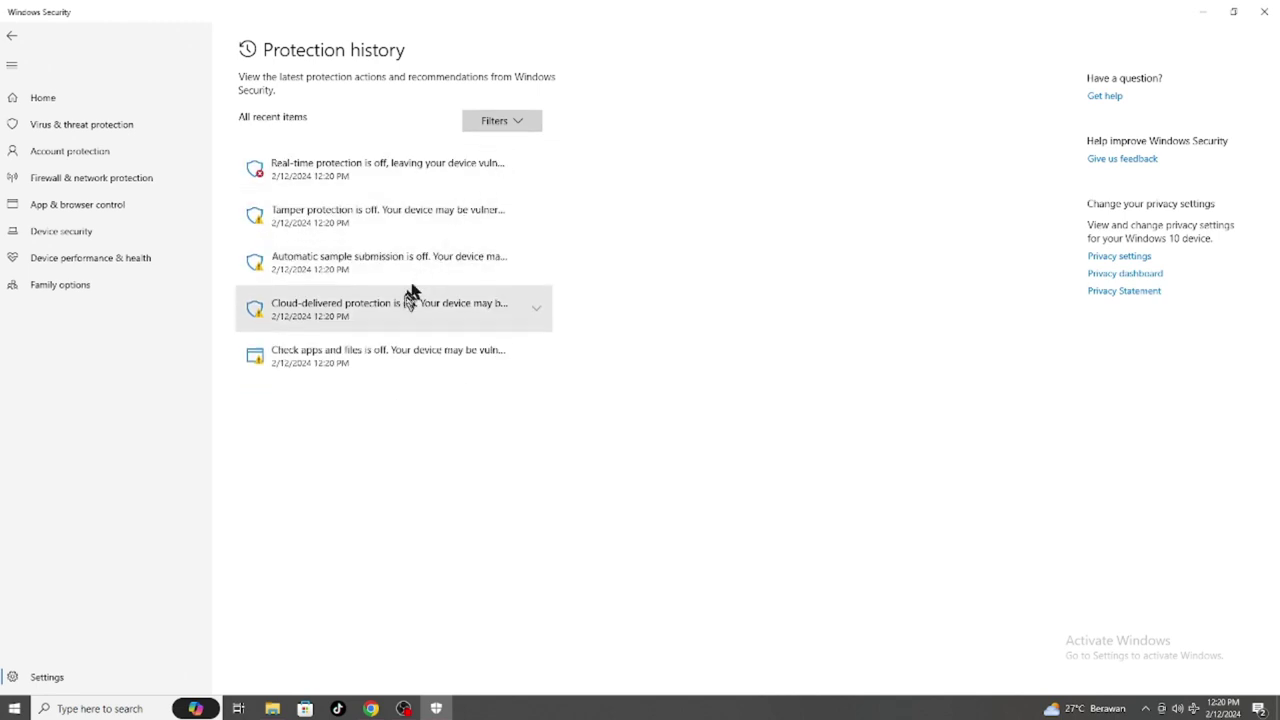
key("alt+Left")
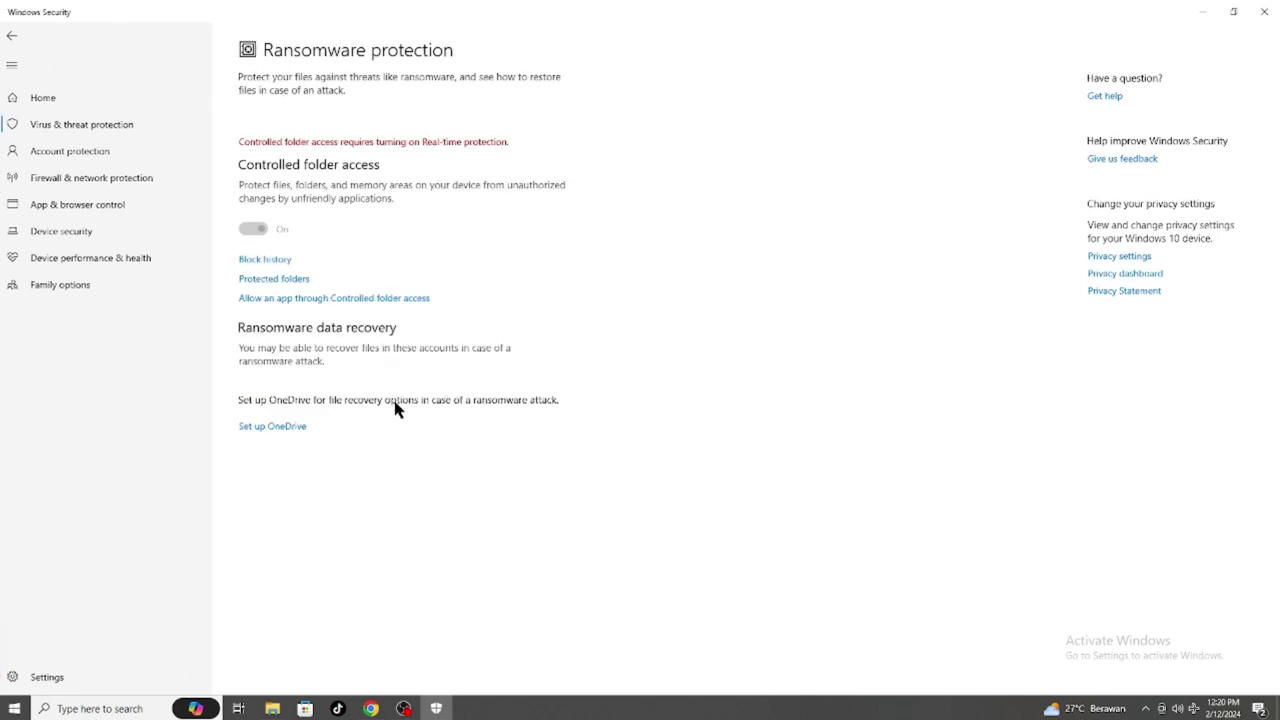
key("alt+Left")
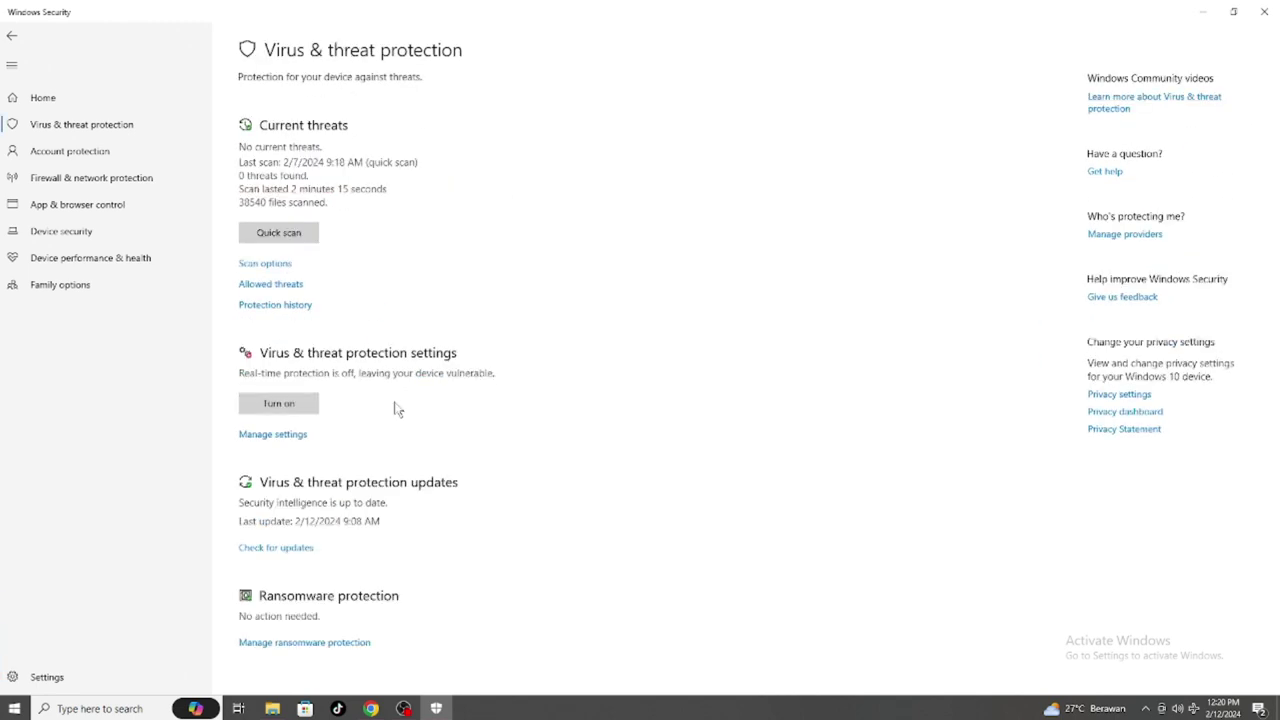
Step: Review the protection updates, ransomware protection and account protection pages
left_click(291, 549)
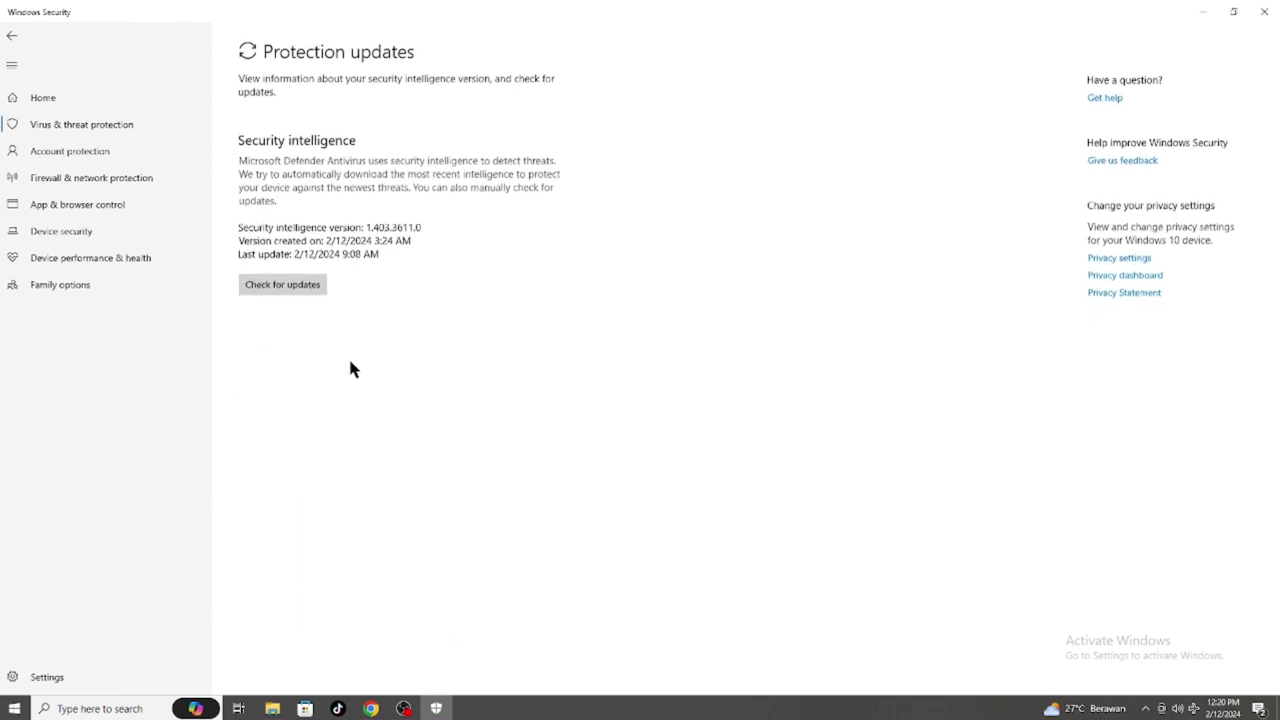
key("alt+Left")
left_click(336, 644)
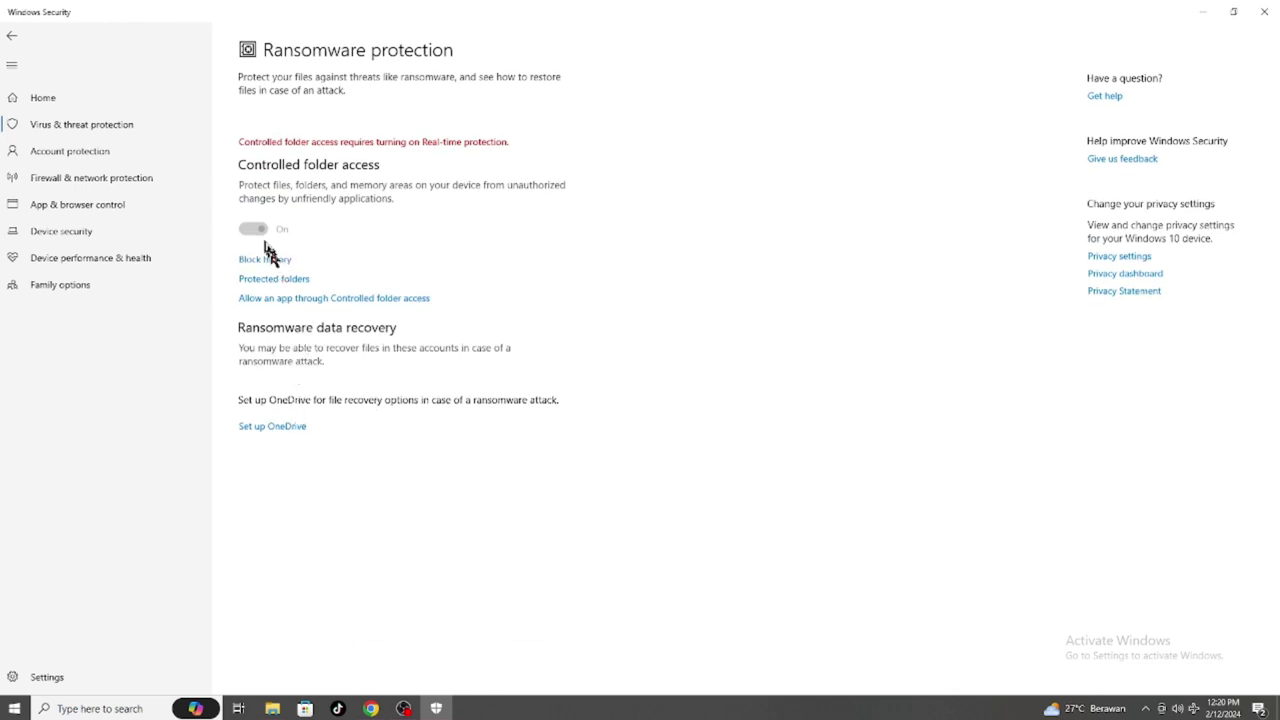
key("alt+Left")
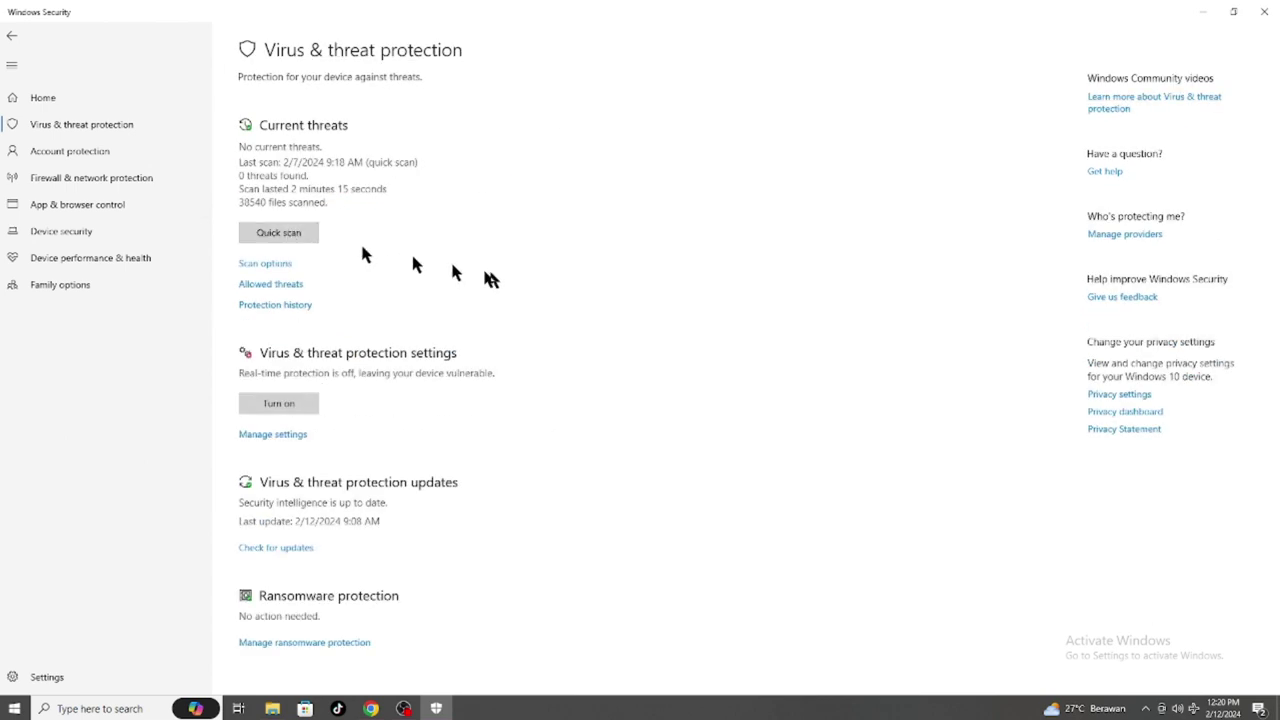
key("alt+Left")
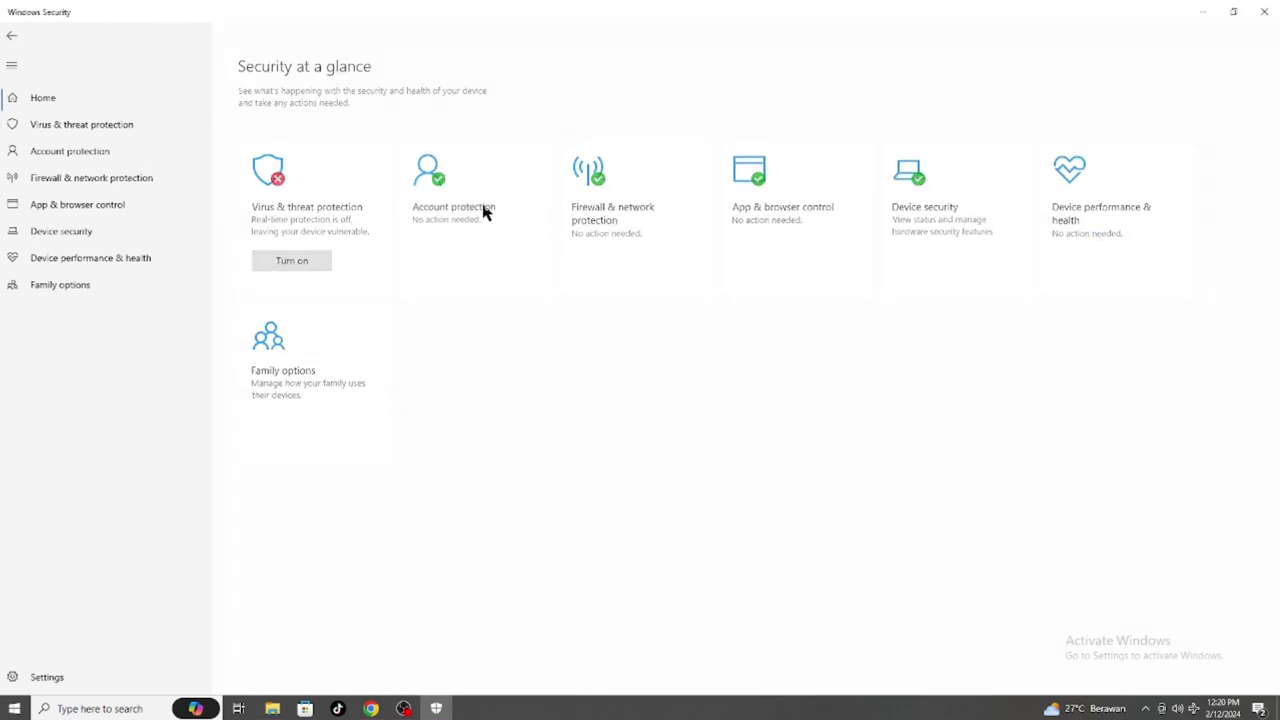
left_click(486, 210)
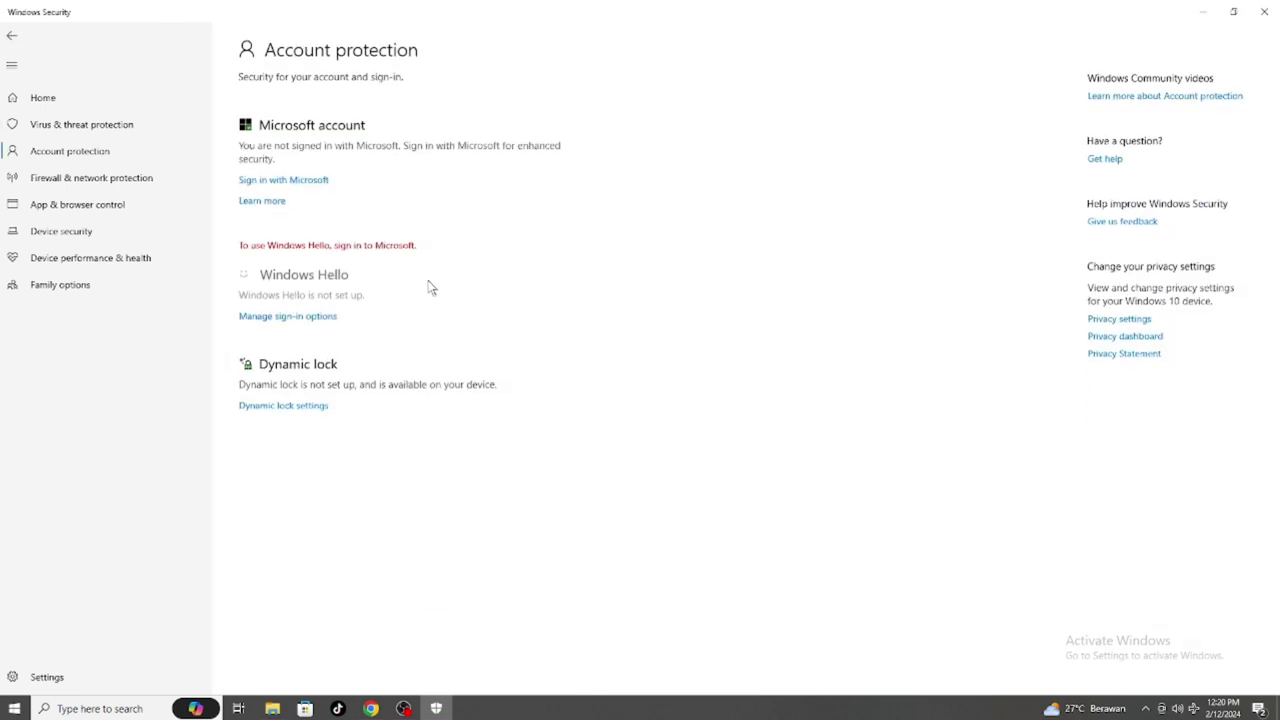
key("alt+Left")
Step: Turn off SmartScreen for Microsoft Edge and for Microsoft Store apps in the Reputation-based protection settings
left_click(786, 205)
scroll(783, 204, "down", 1)
left_click(347, 180)
left_click(252, 322)
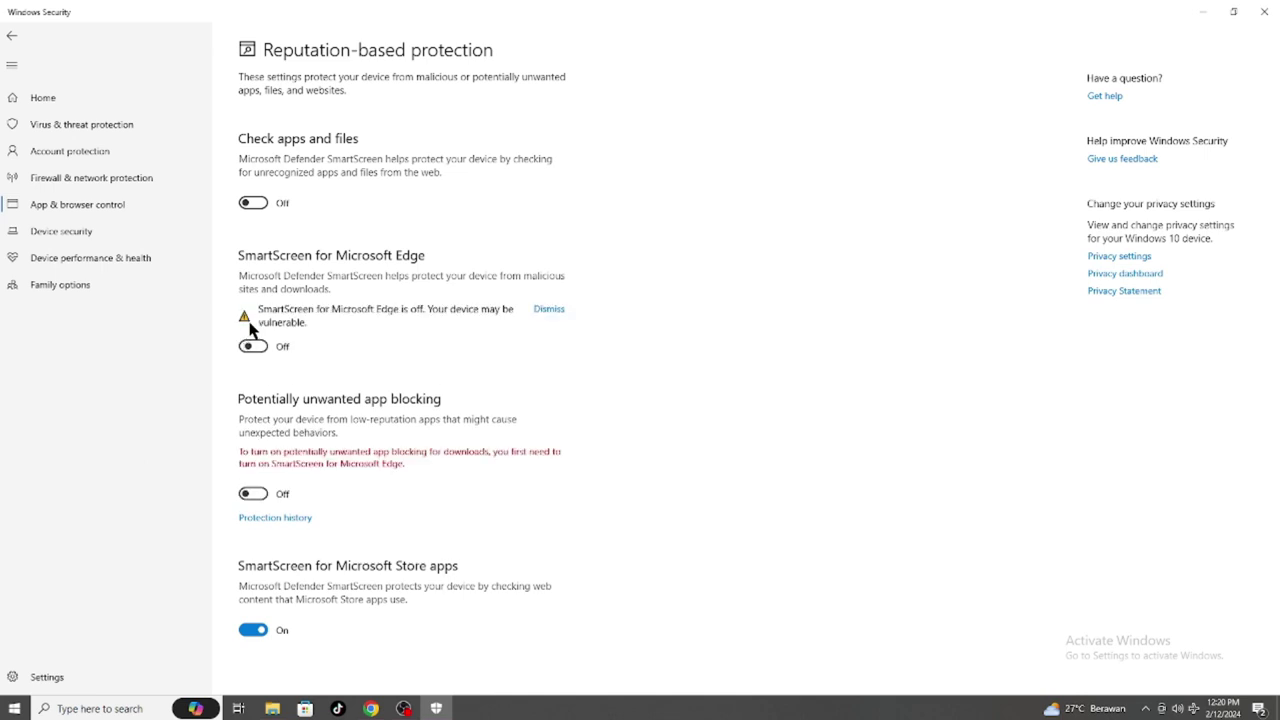
left_click(255, 630)
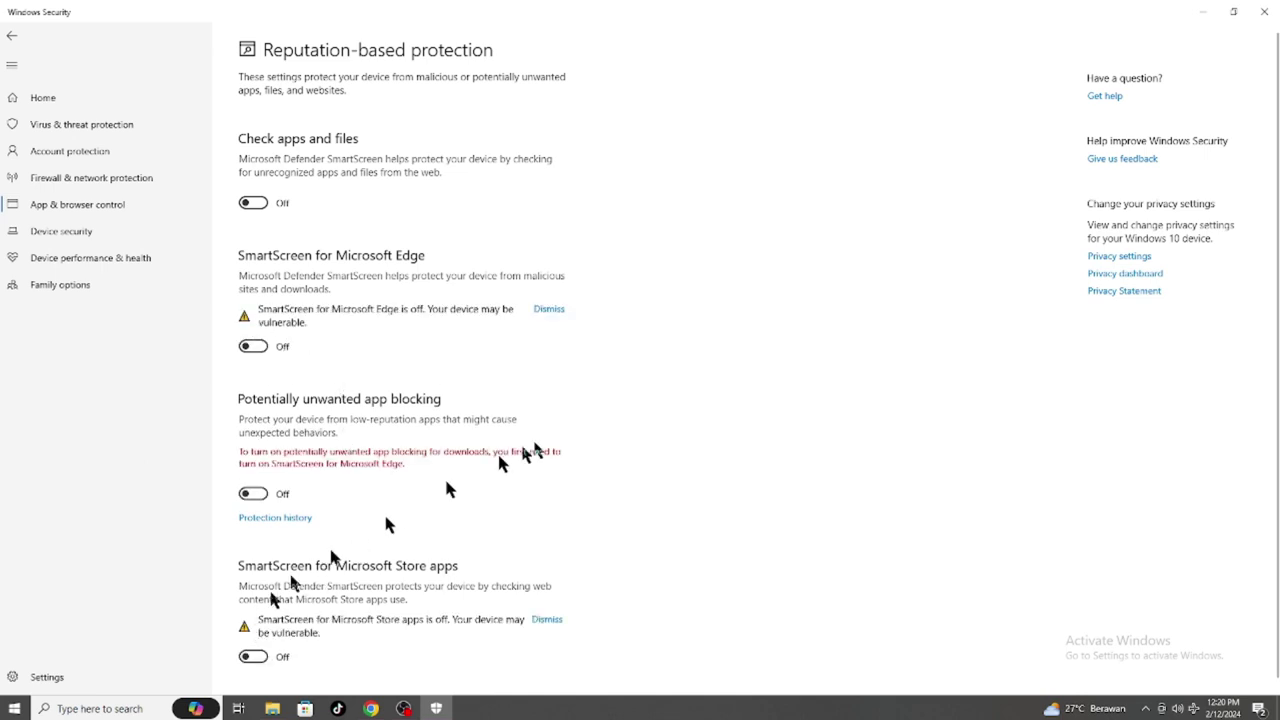
key("alt+Left")
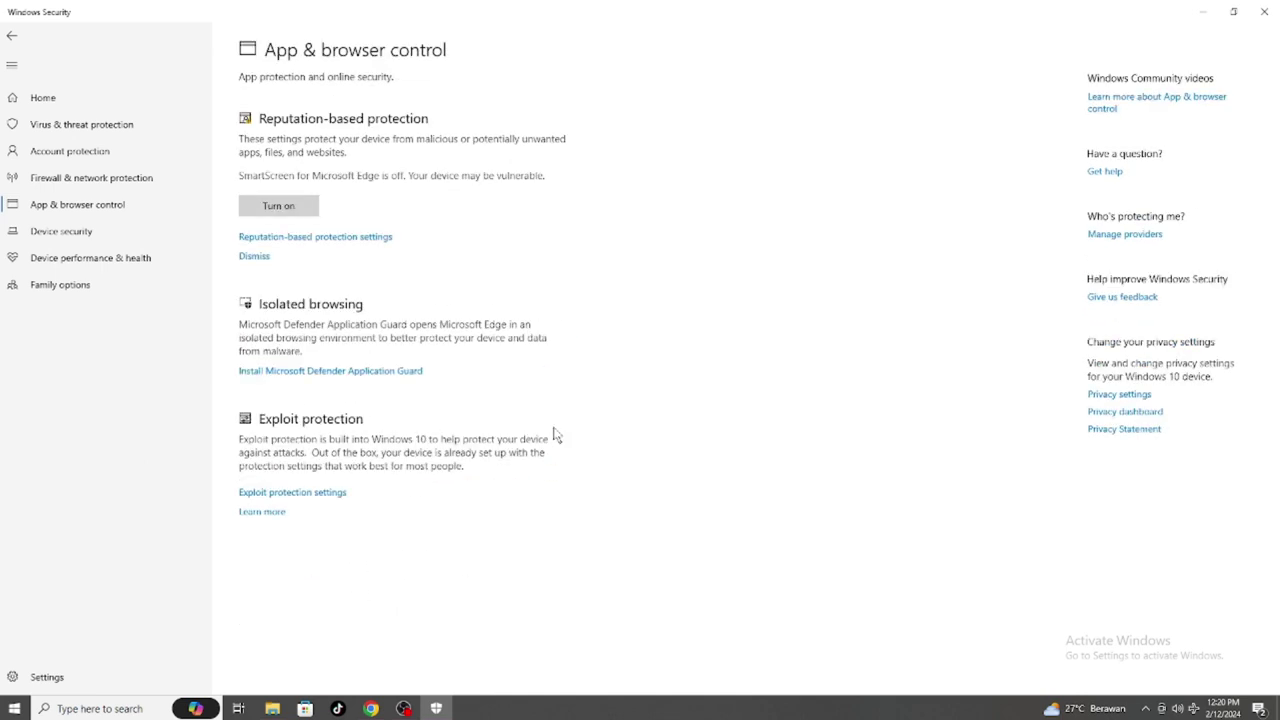
key("alt+Left")
Step: Turn off Microsoft Defender Firewall for the domain, private and public networks
left_click(637, 218)
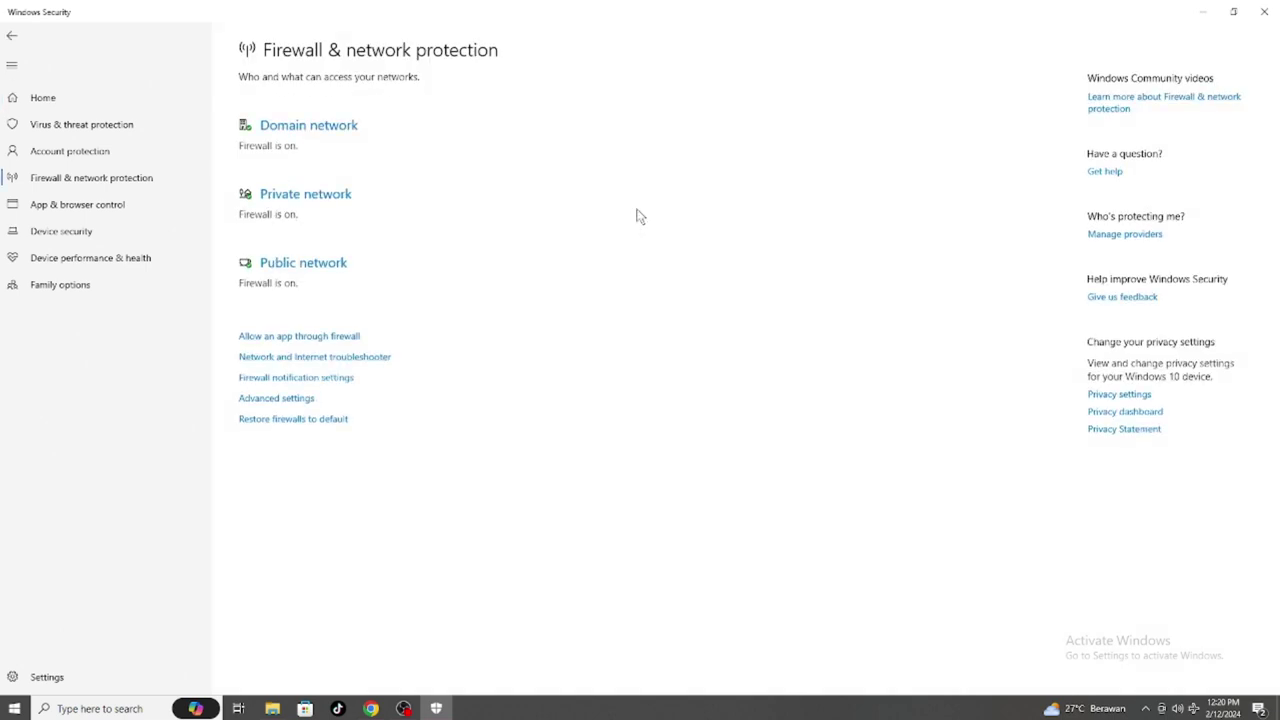
left_click(300, 131)
left_click(252, 267)
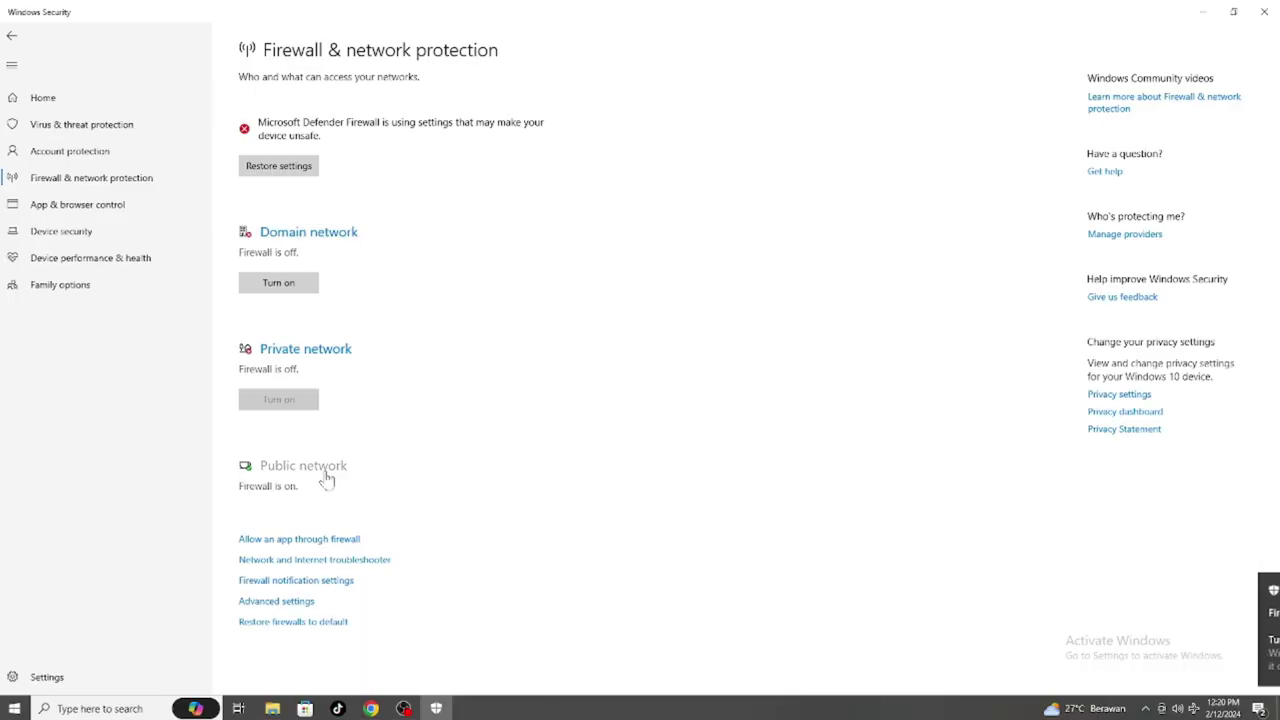
left_click(318, 466)
left_click(265, 279)
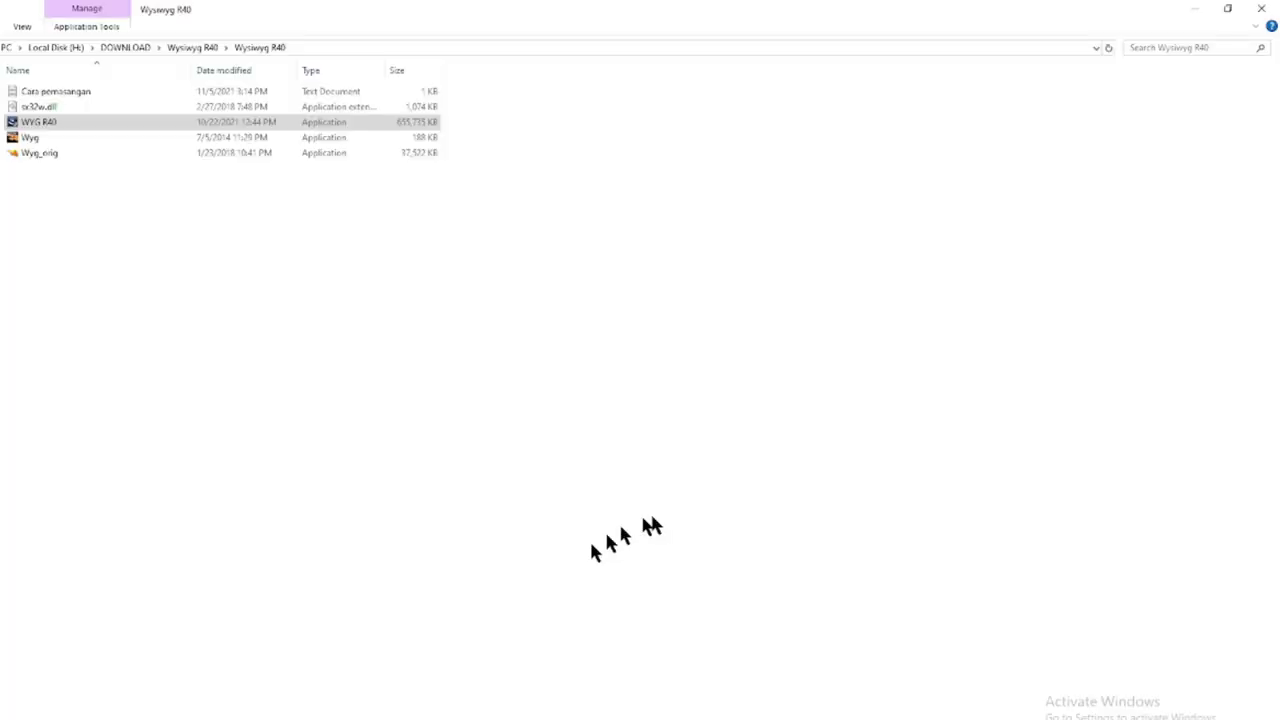
Step: Run the WYG R40 installer from the Wysiwyg R40 folder and proceed past its protection-software warning and welcome page
left_click(30, 124)
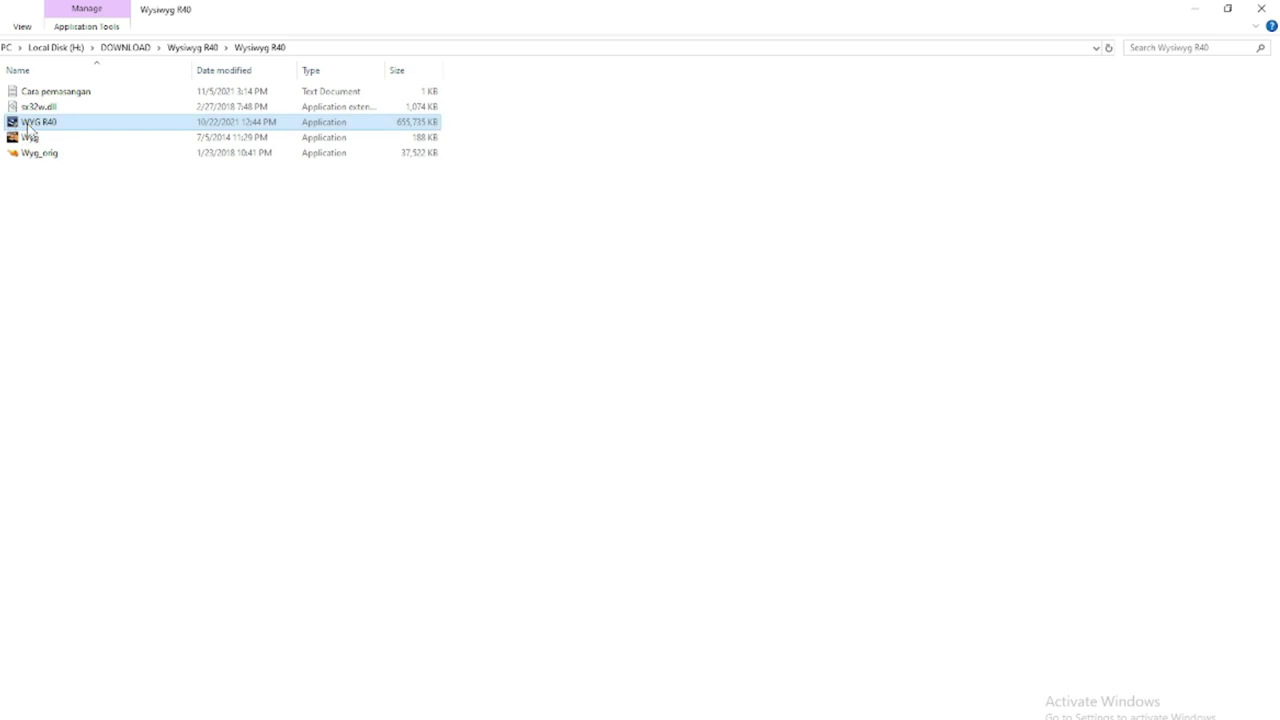
double_click(33, 124)
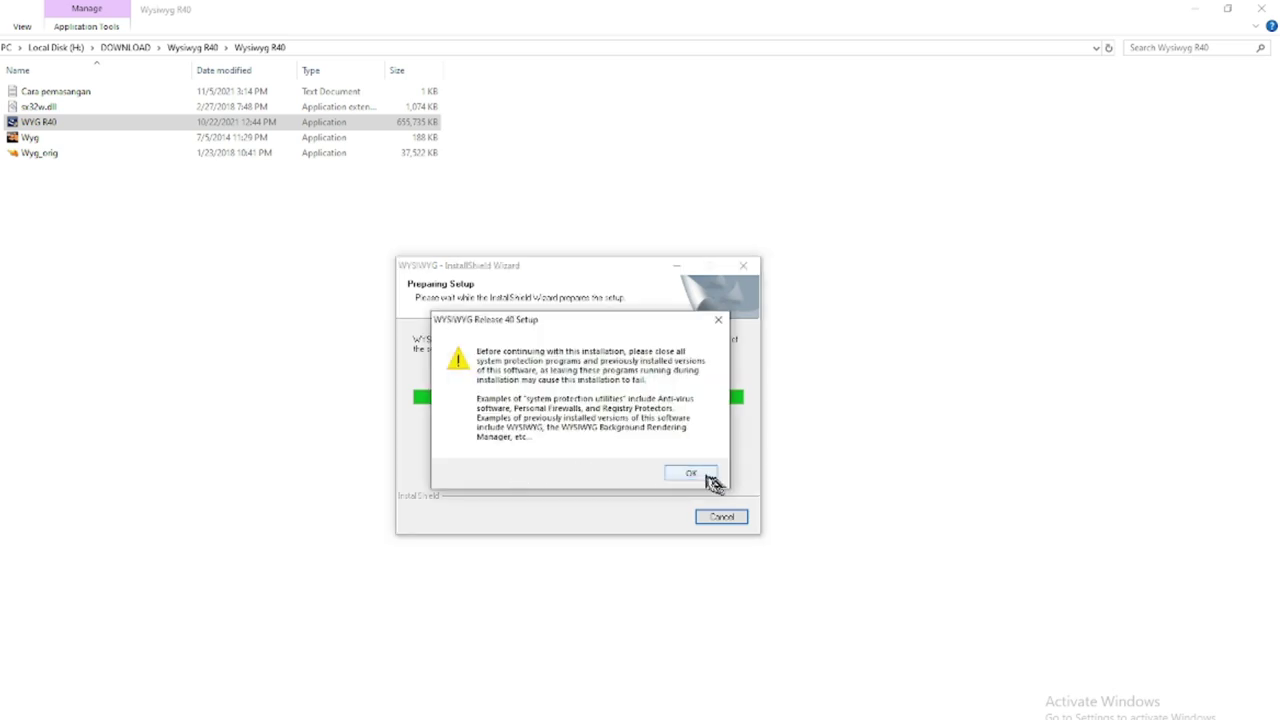
left_click(700, 474)
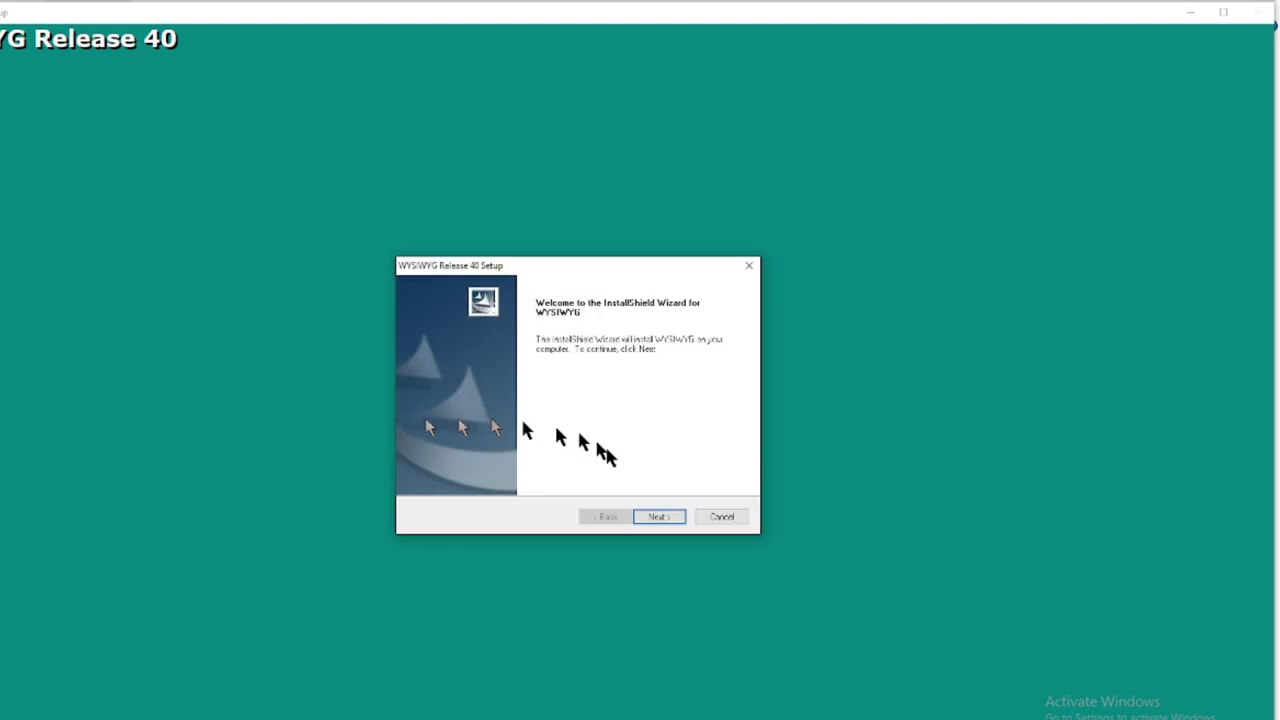
left_click(660, 517)
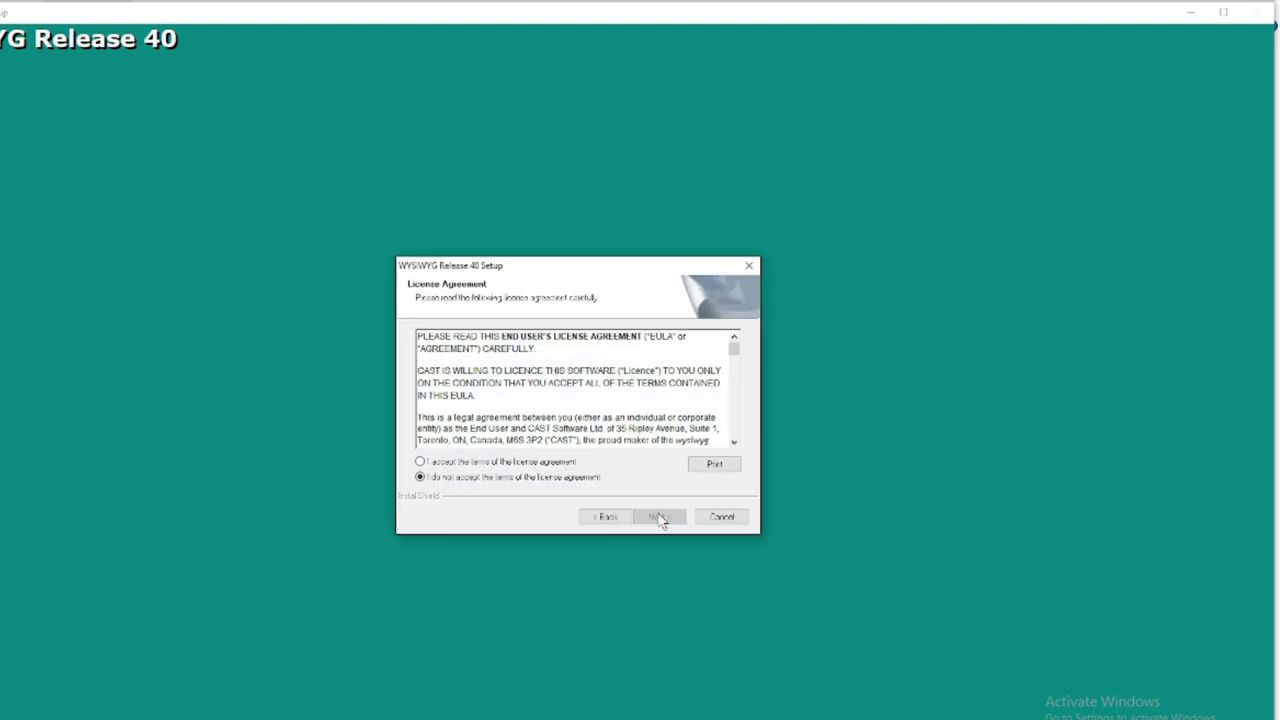
Step: Accept the licence agreement, continue with Yes for registration and acknowledge the USB dongle notice
left_click(521, 463)
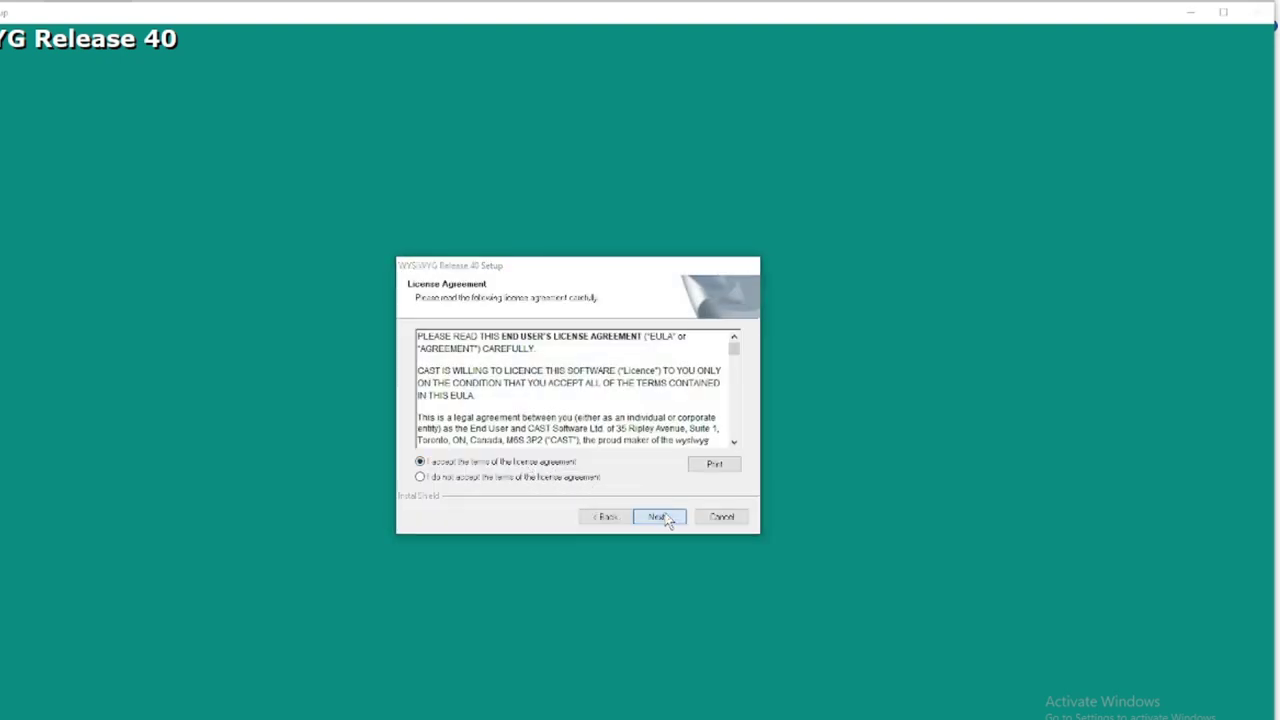
left_click(662, 517)
left_click(660, 517)
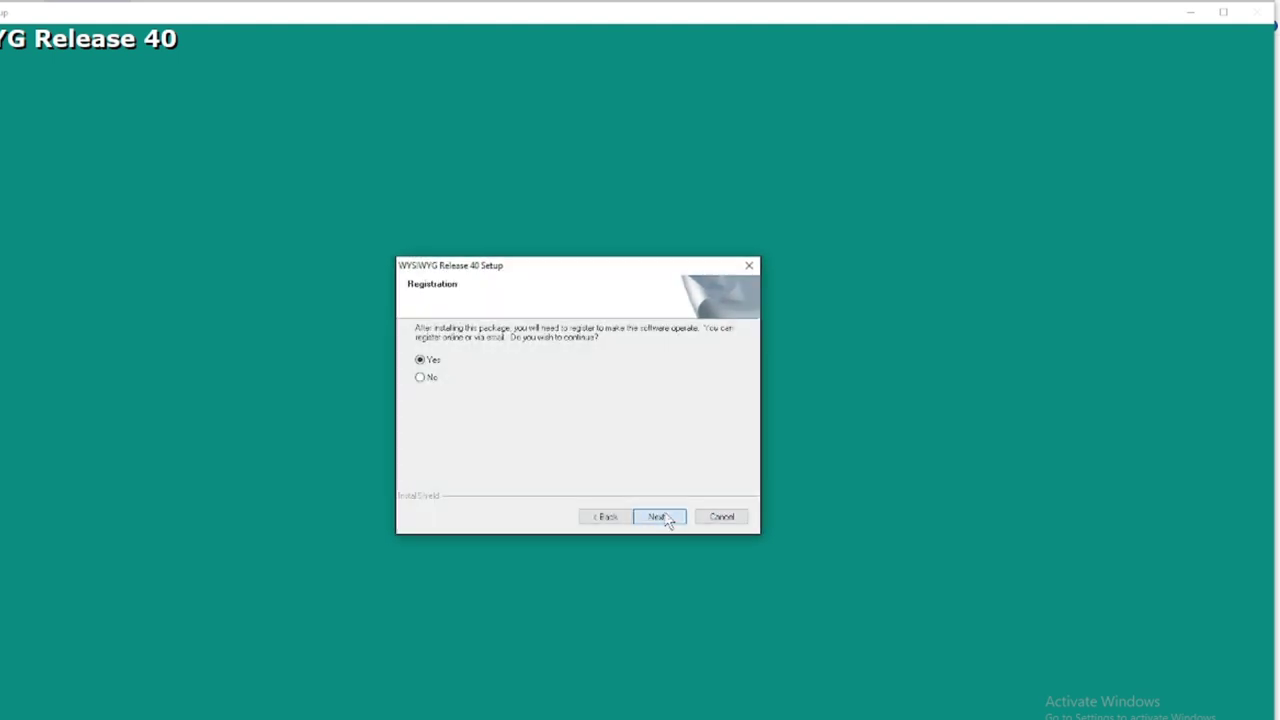
left_click(660, 517)
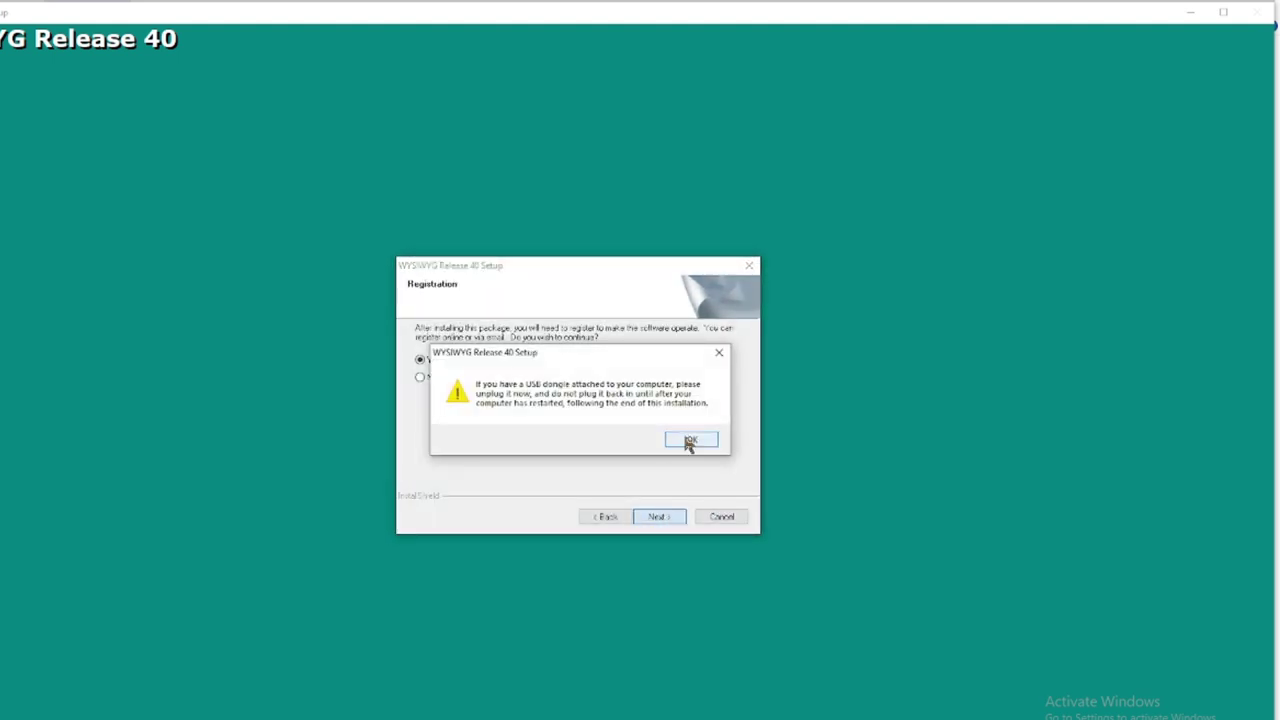
left_click(689, 441)
left_click(668, 518)
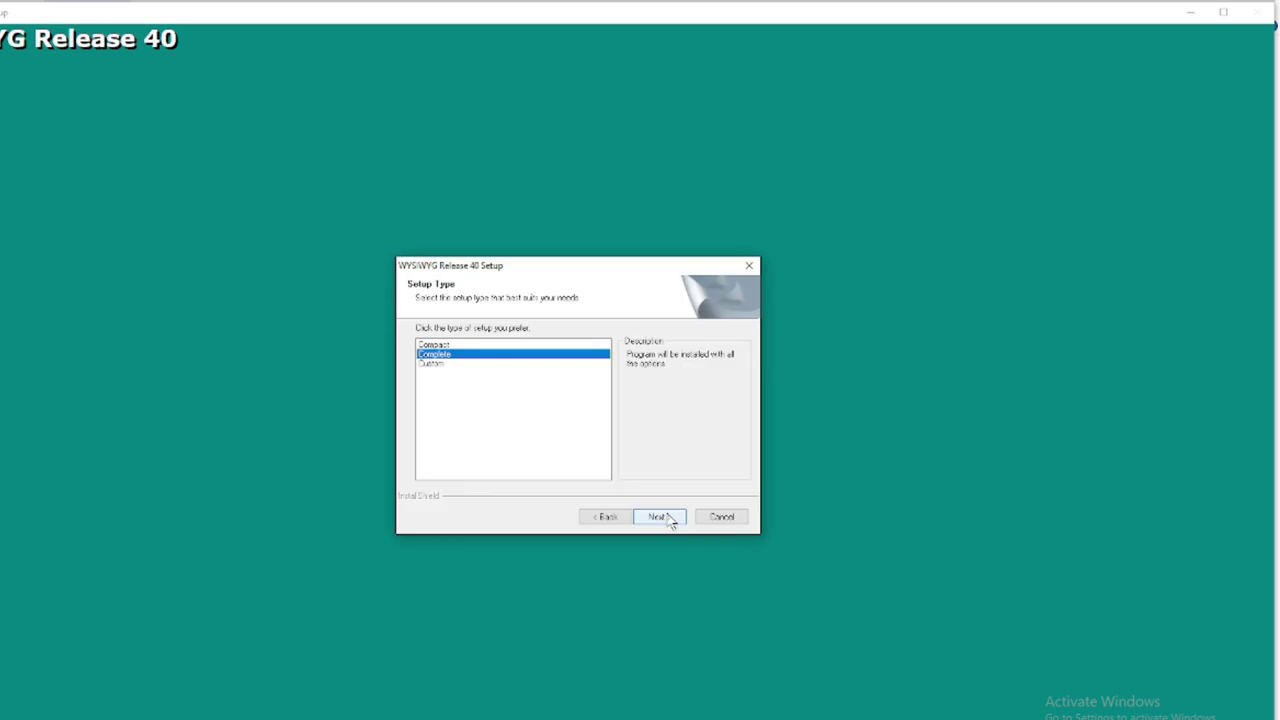
Step: Install with the Complete setup type, CamStudio included, and the program folder CAST Software\WYSIWYG Release 40
left_click(660, 517)
left_click(660, 517)
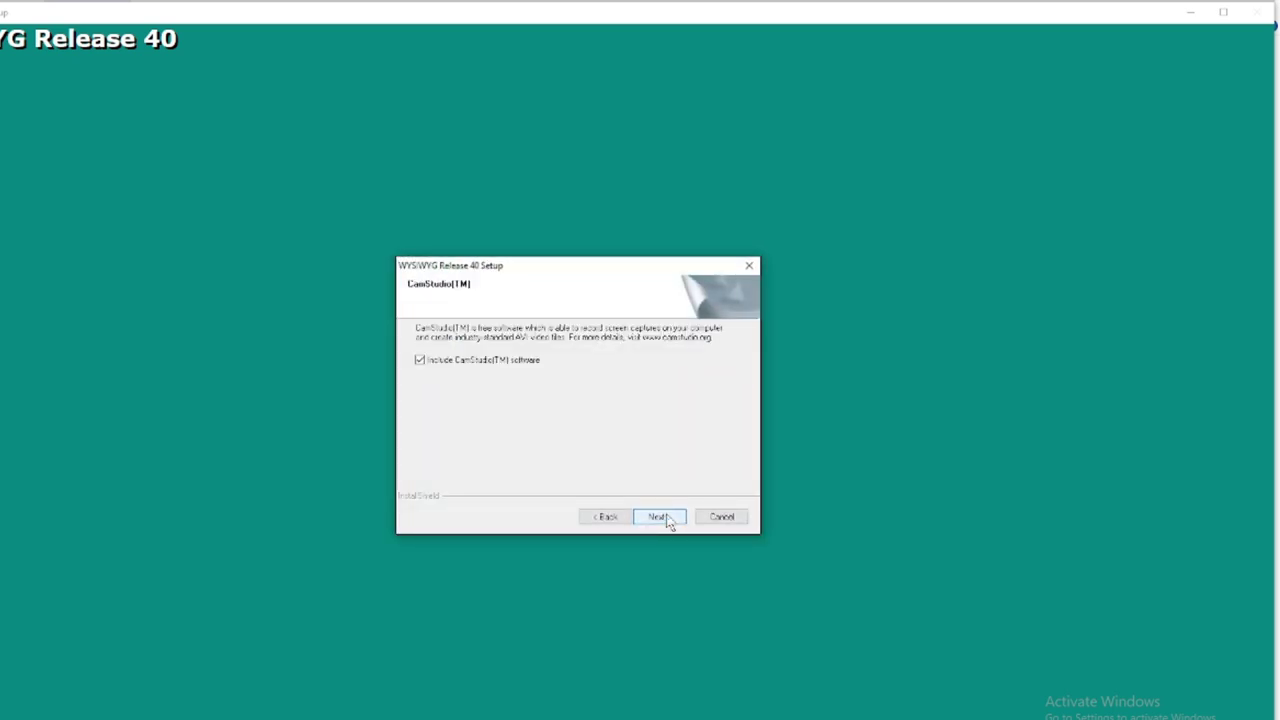
left_click(660, 517)
left_click(660, 517)
left_click(664, 517)
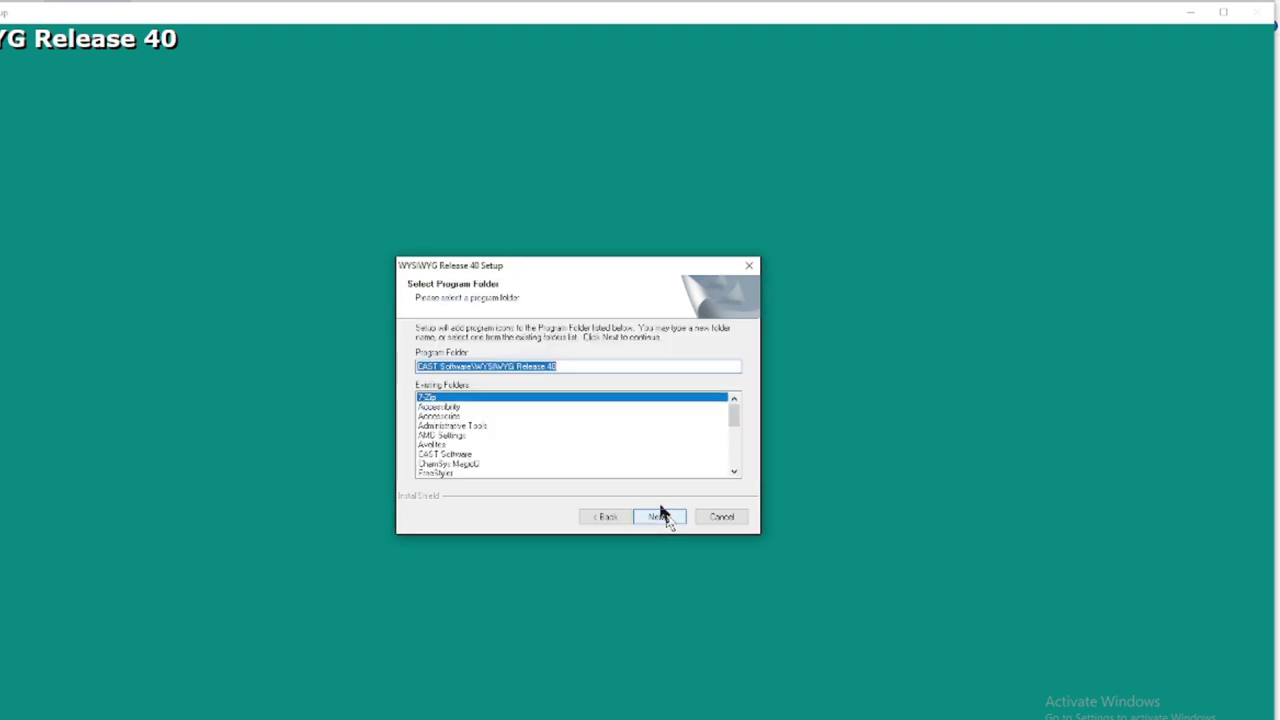
left_click(666, 520)
left_click(661, 517)
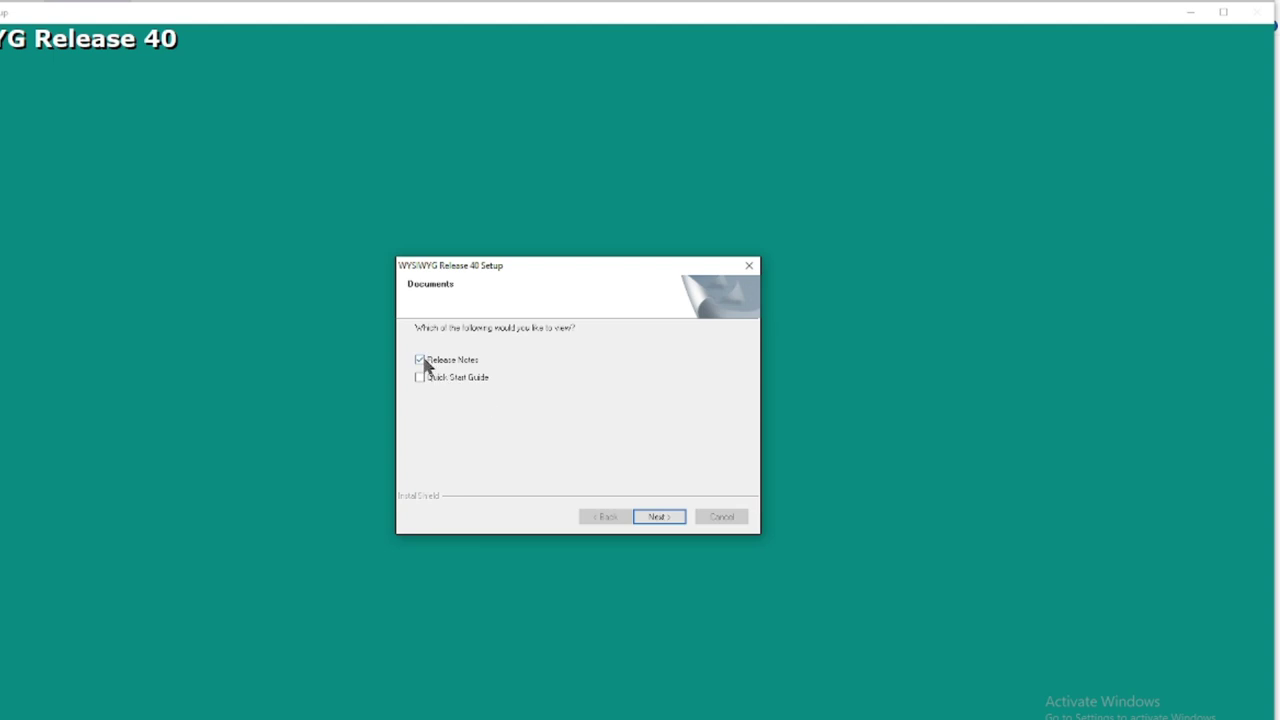
Step: Continue past the Documents page and acknowledge the Console Edition Drivers notice to reach the wizard's final page
left_click(664, 516)
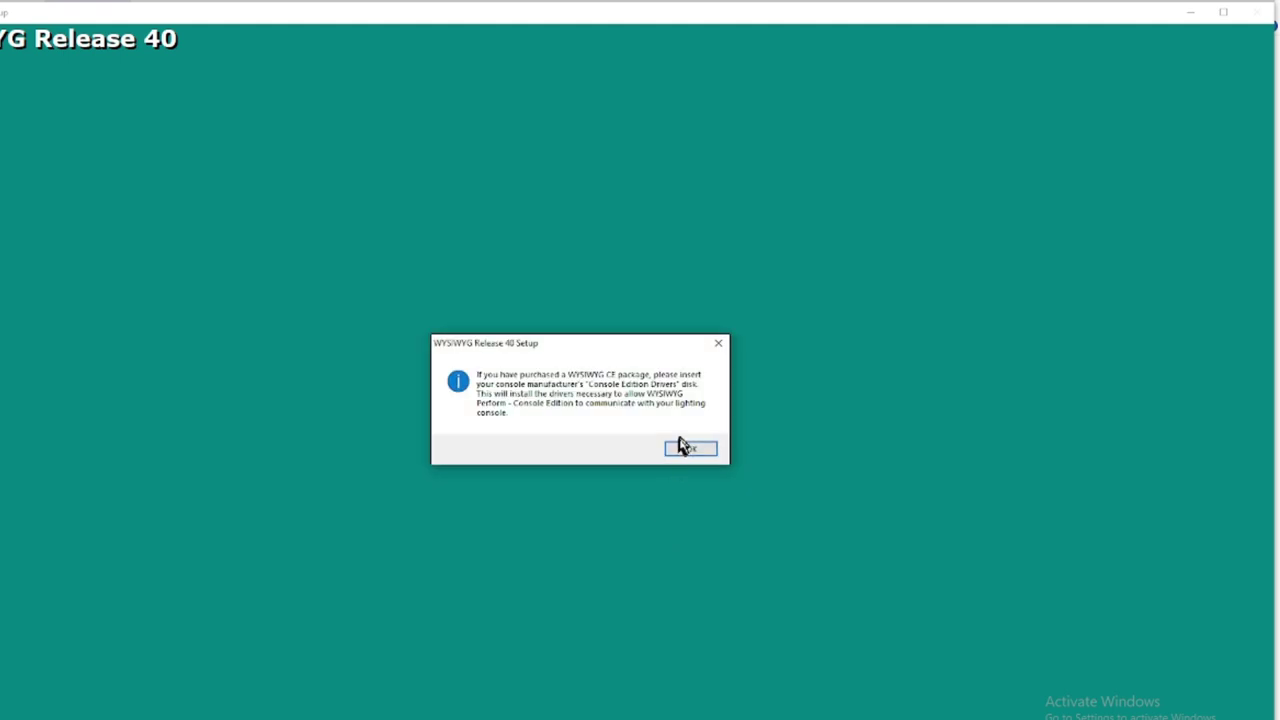
left_click(695, 452)
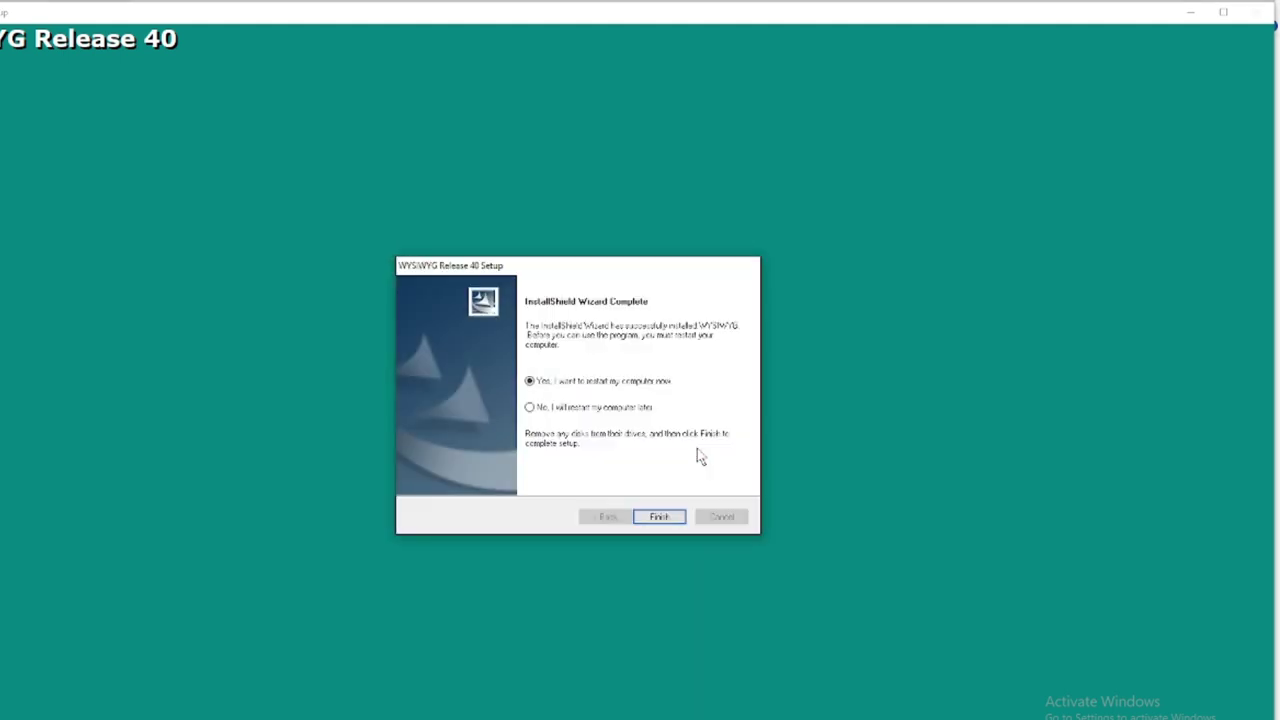
Step: Finish the setup wizard with the computer restart postponed, acknowledge the Adobe Reader notice and close the setup window
left_click(583, 409)
left_click(658, 516)
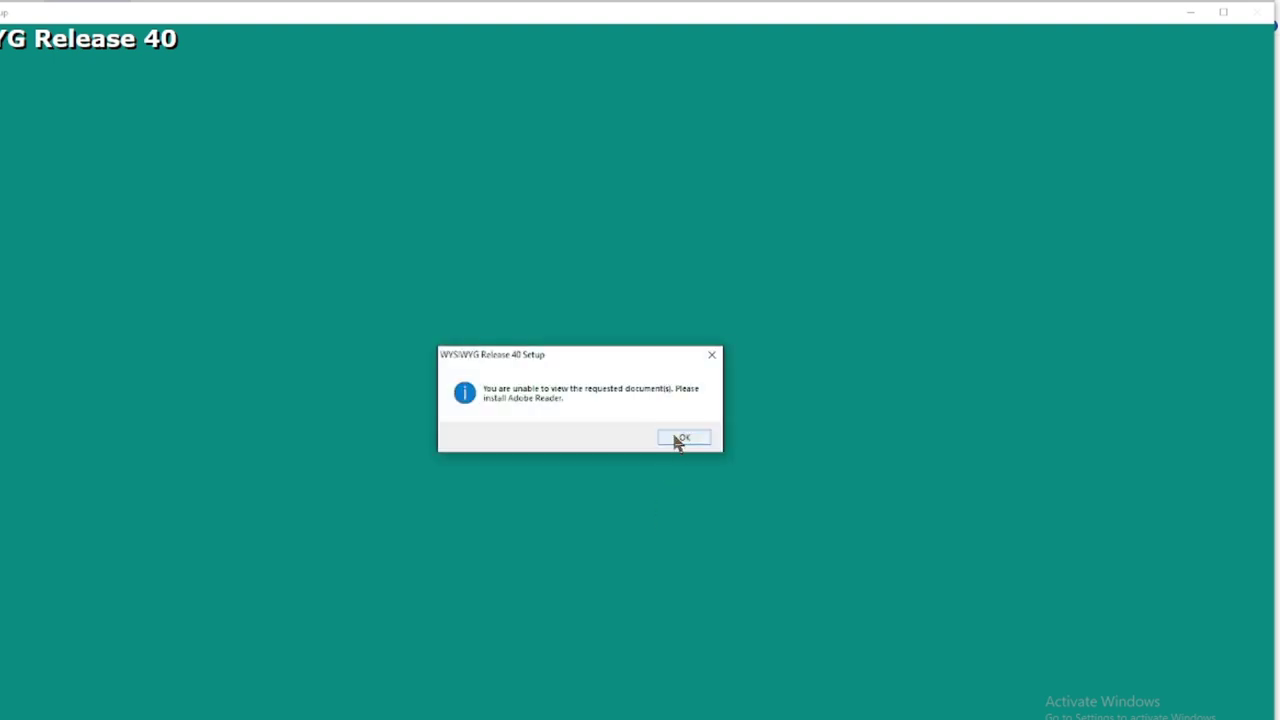
left_click(677, 440)
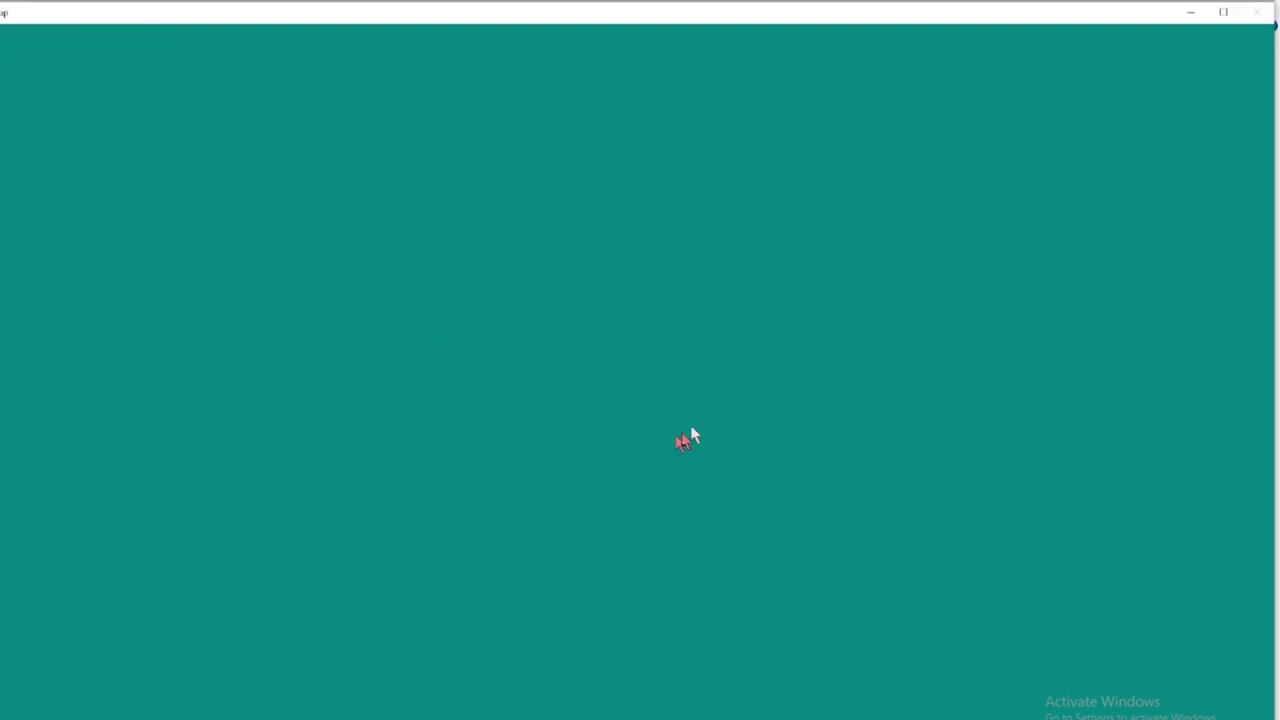
left_click(1257, 12)
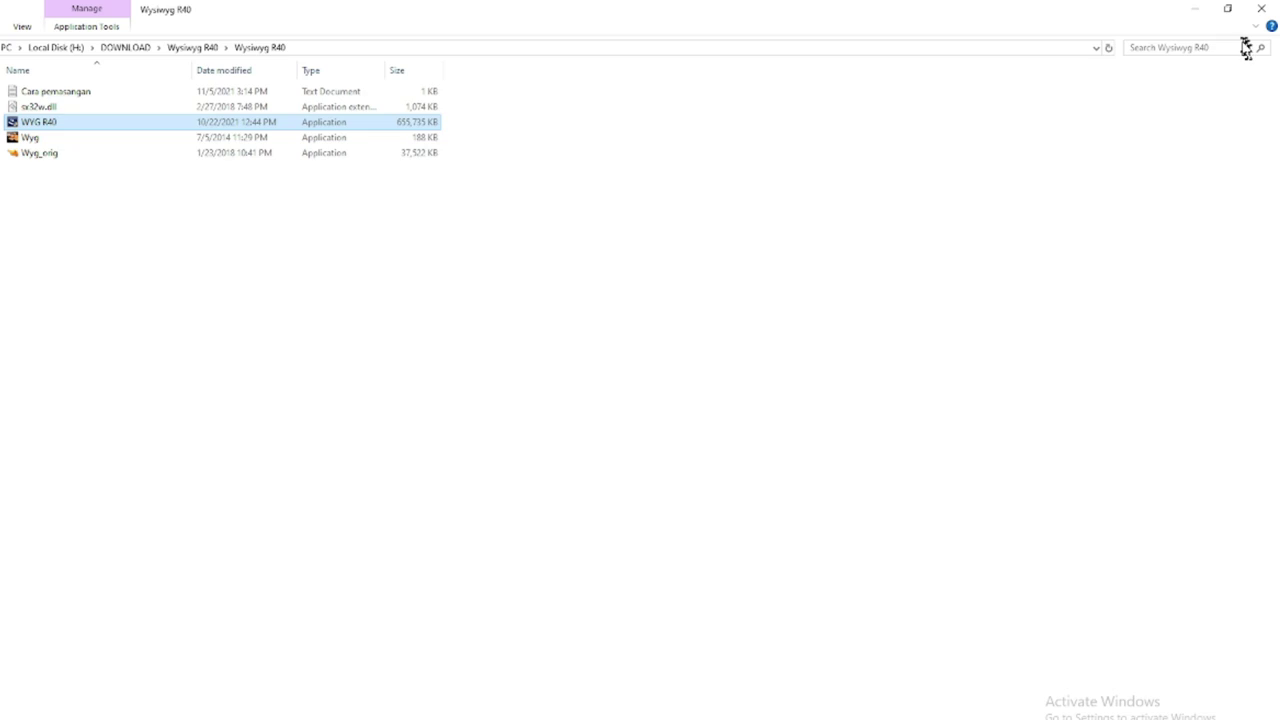
Step: Close Windows Security and open the file location of the WYSIWYG Release 40 desktop shortcut
left_click(1196, 10)
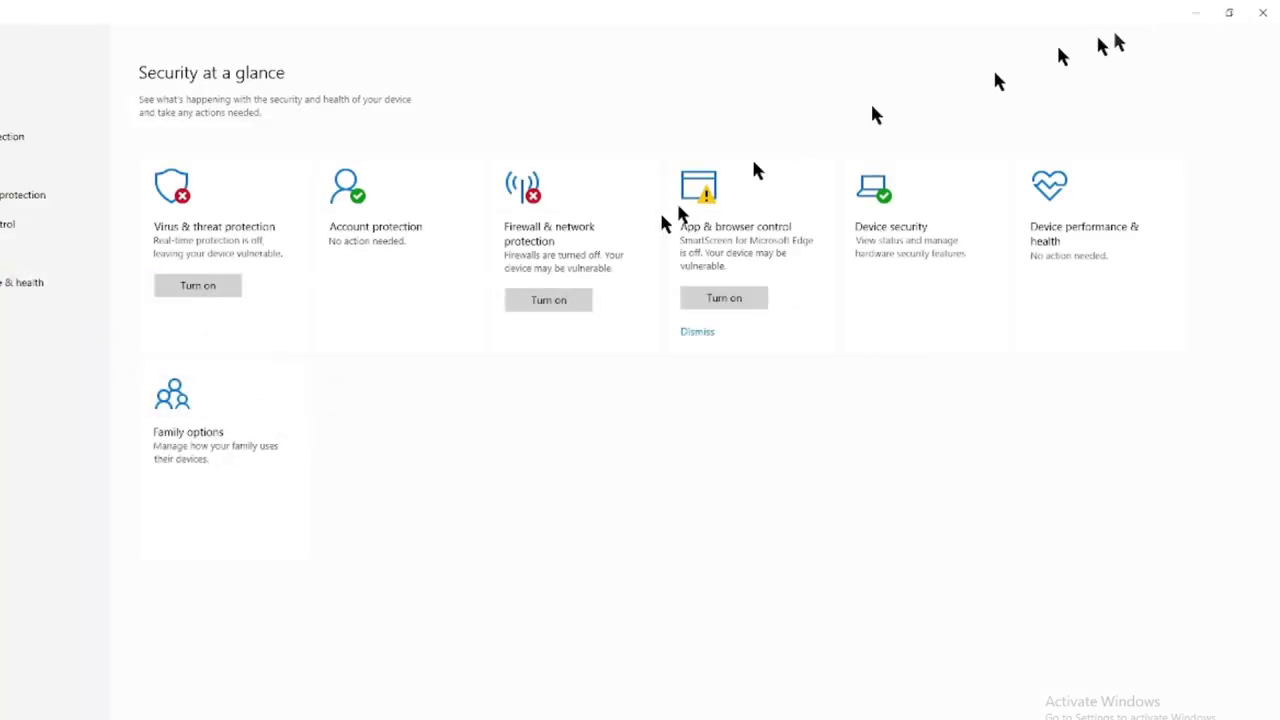
left_click(1260, 9)
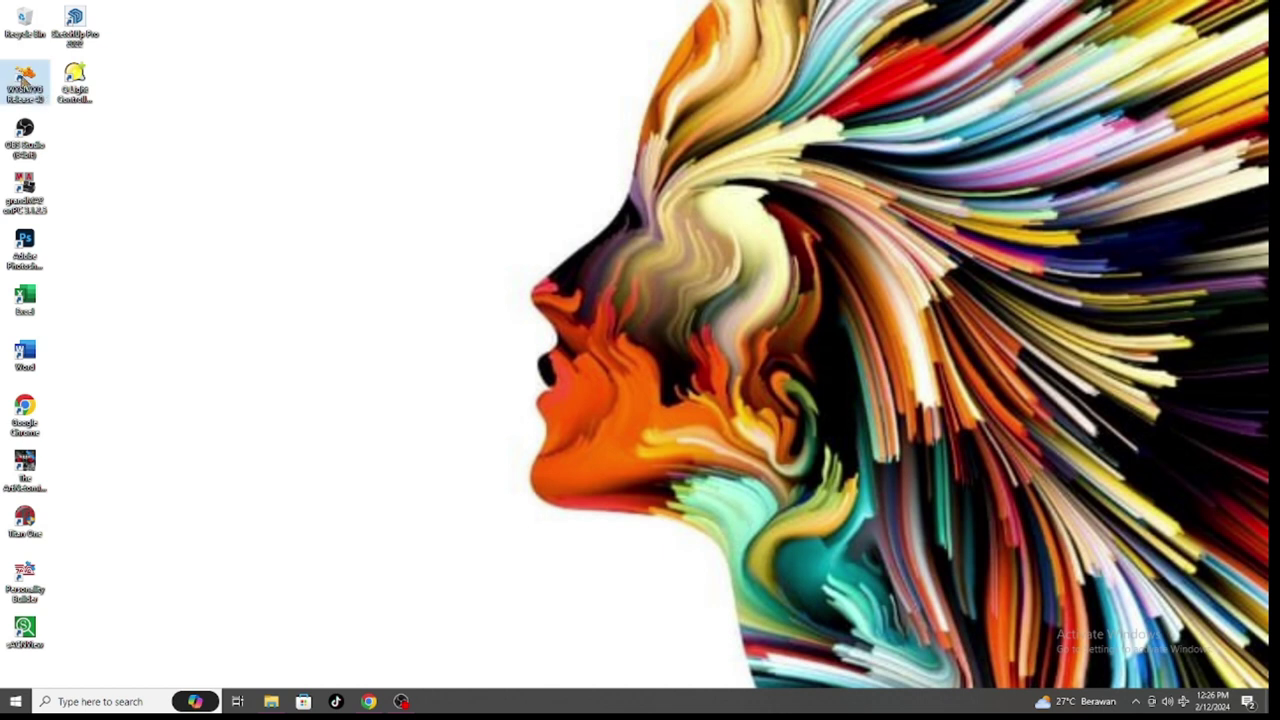
right_click(22, 82)
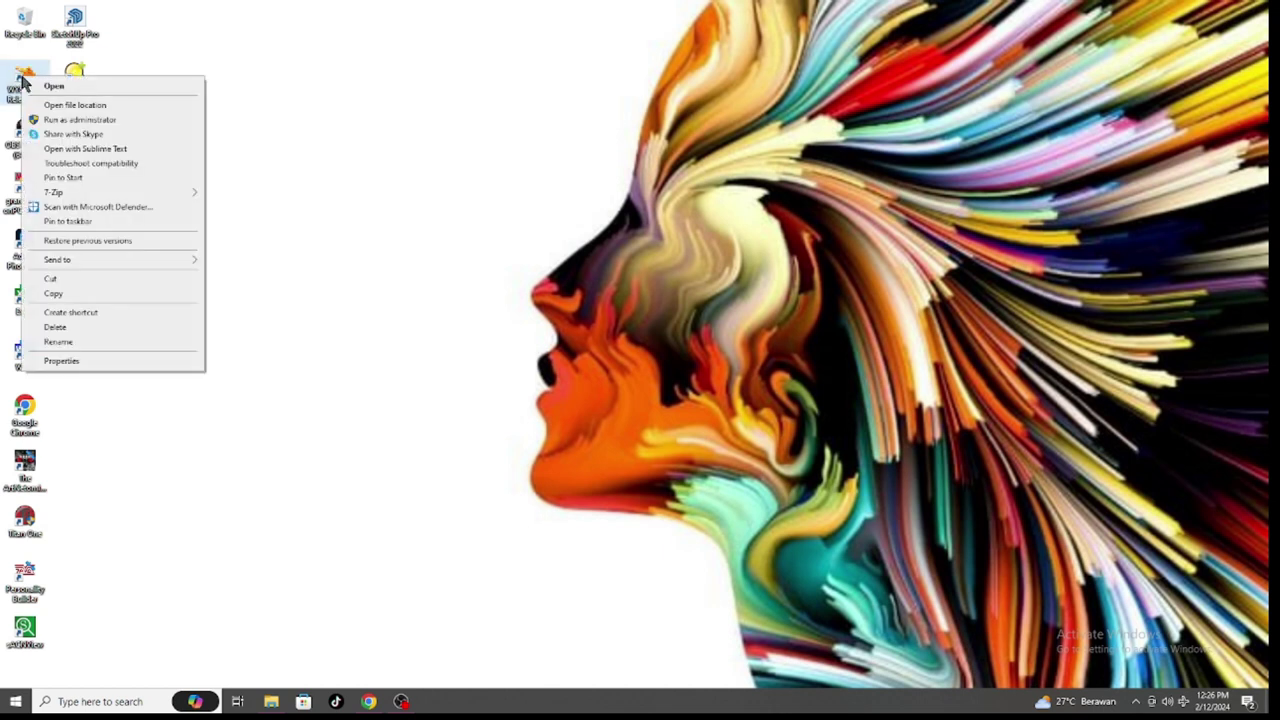
left_click(80, 106)
scroll(296, 357, "down", 5)
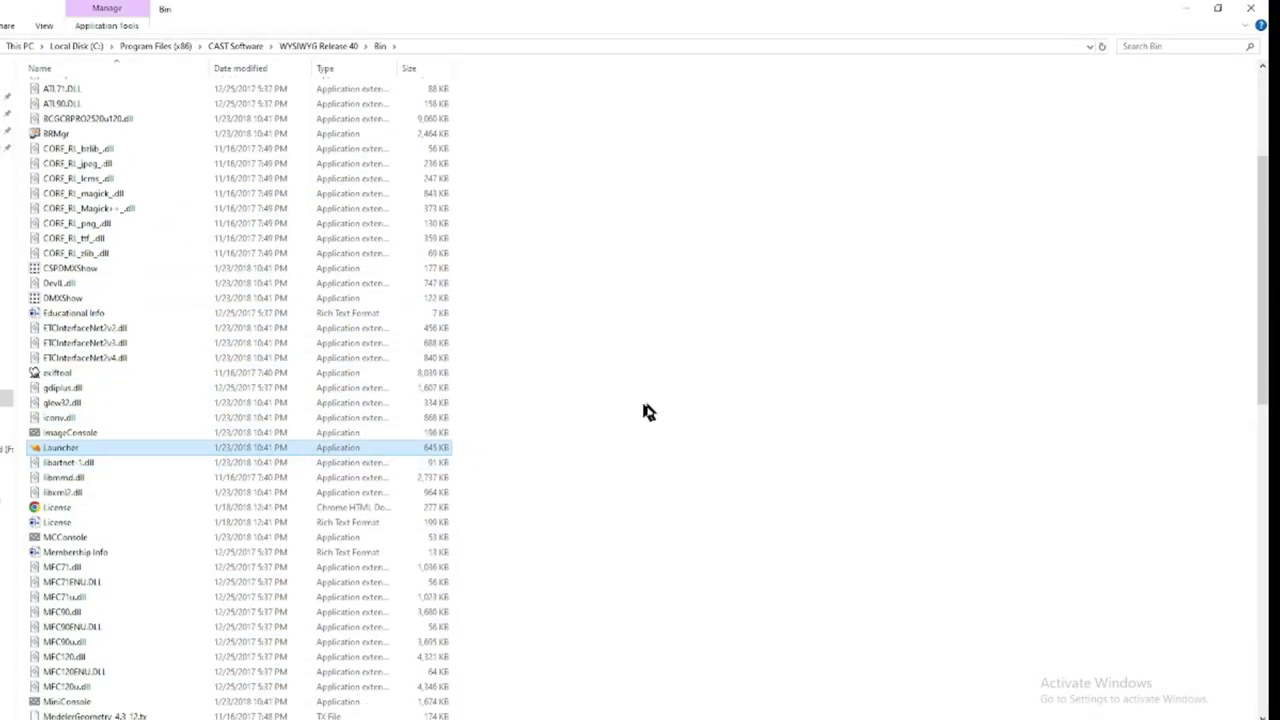
Step: Copy the Wyg and Wyg_orig applications from the Wysiwyg R40 download folder
left_click(195, 718)
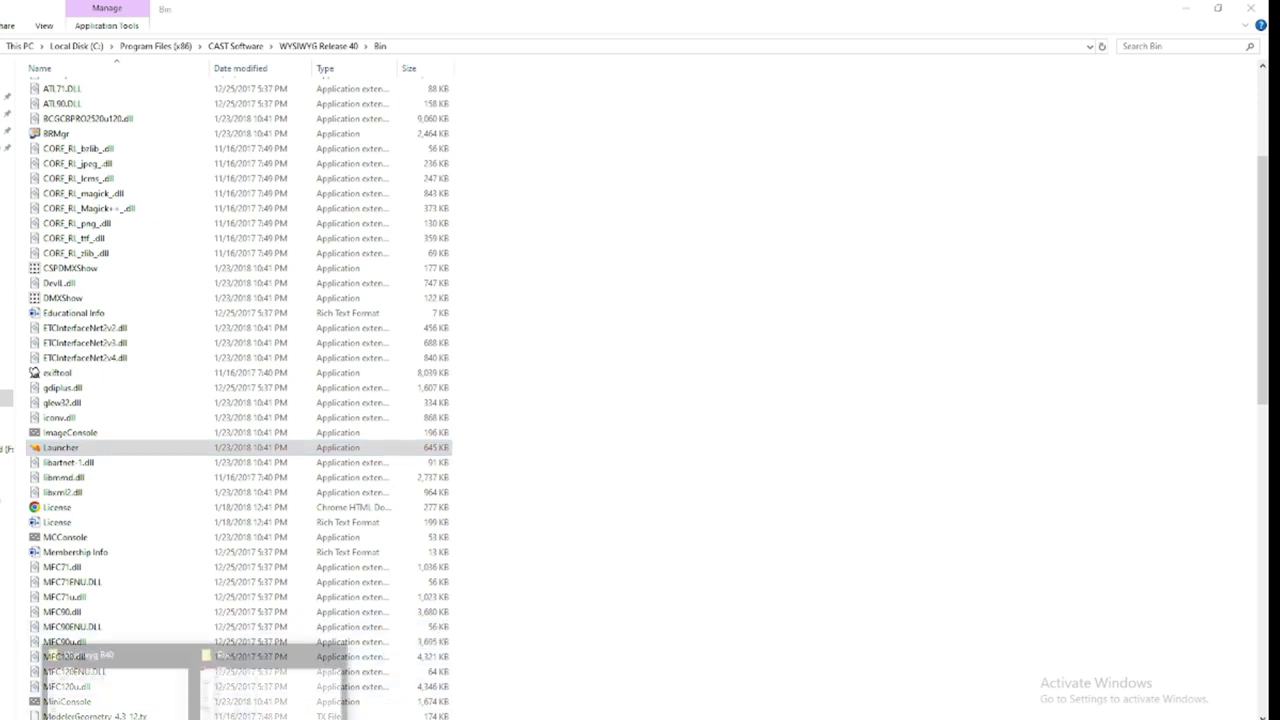
left_click(160, 700)
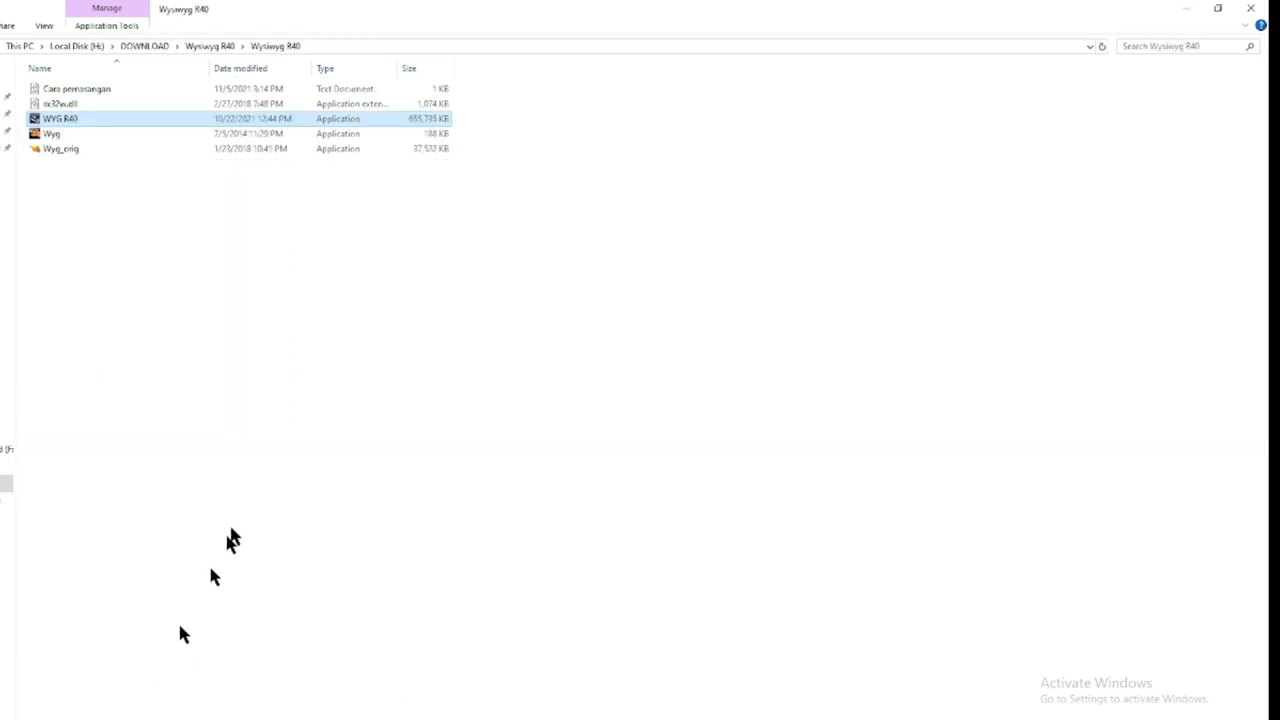
left_click(45, 150)
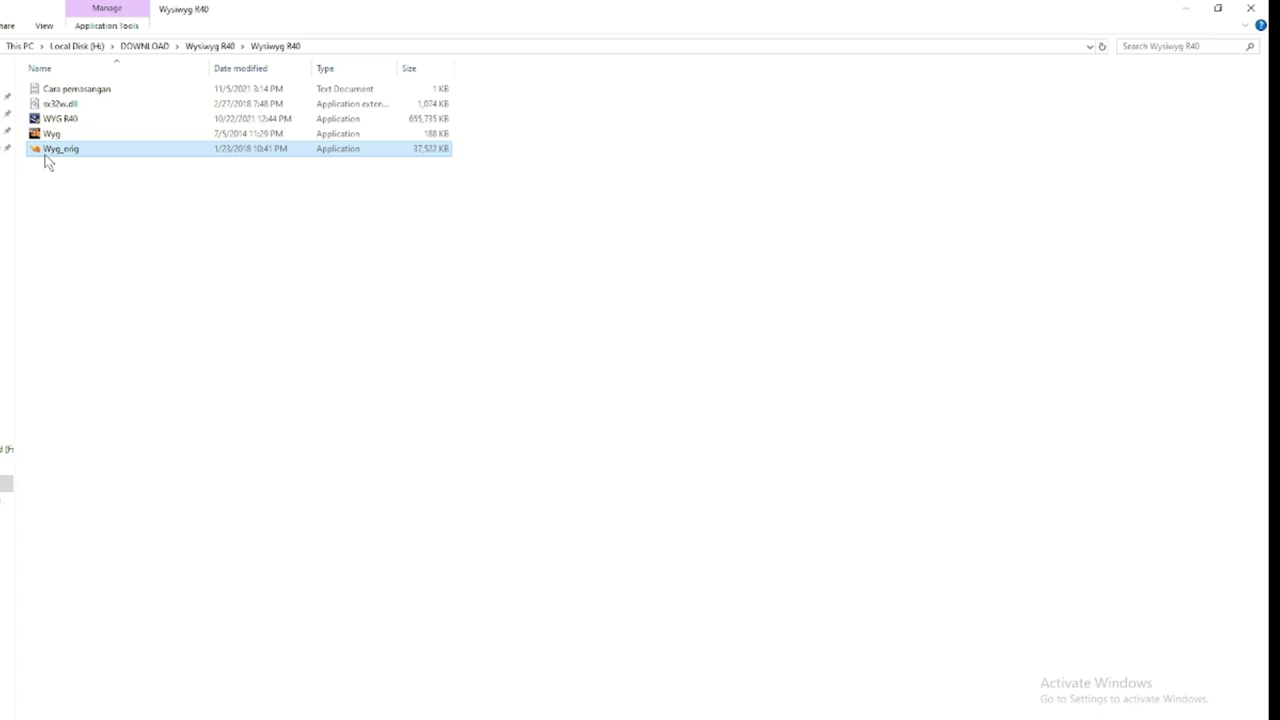
left_click(48, 137)
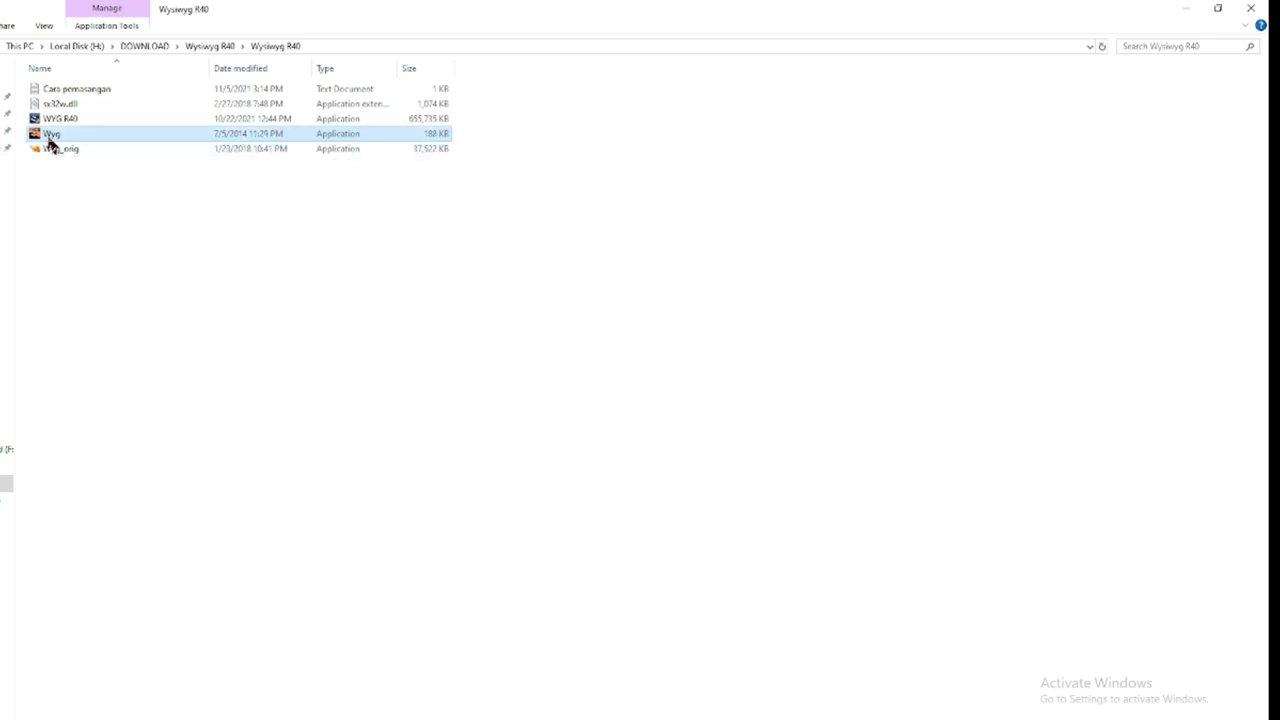
left_click(60, 104, "shift")
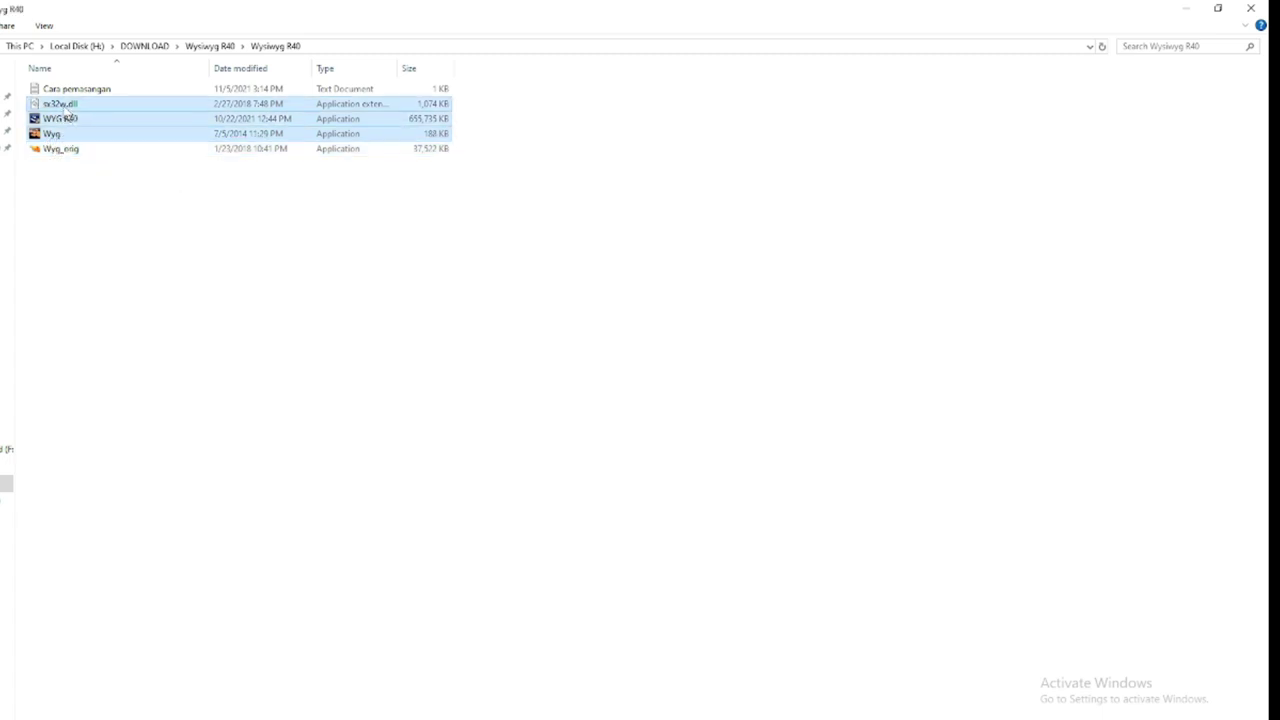
left_click(66, 148)
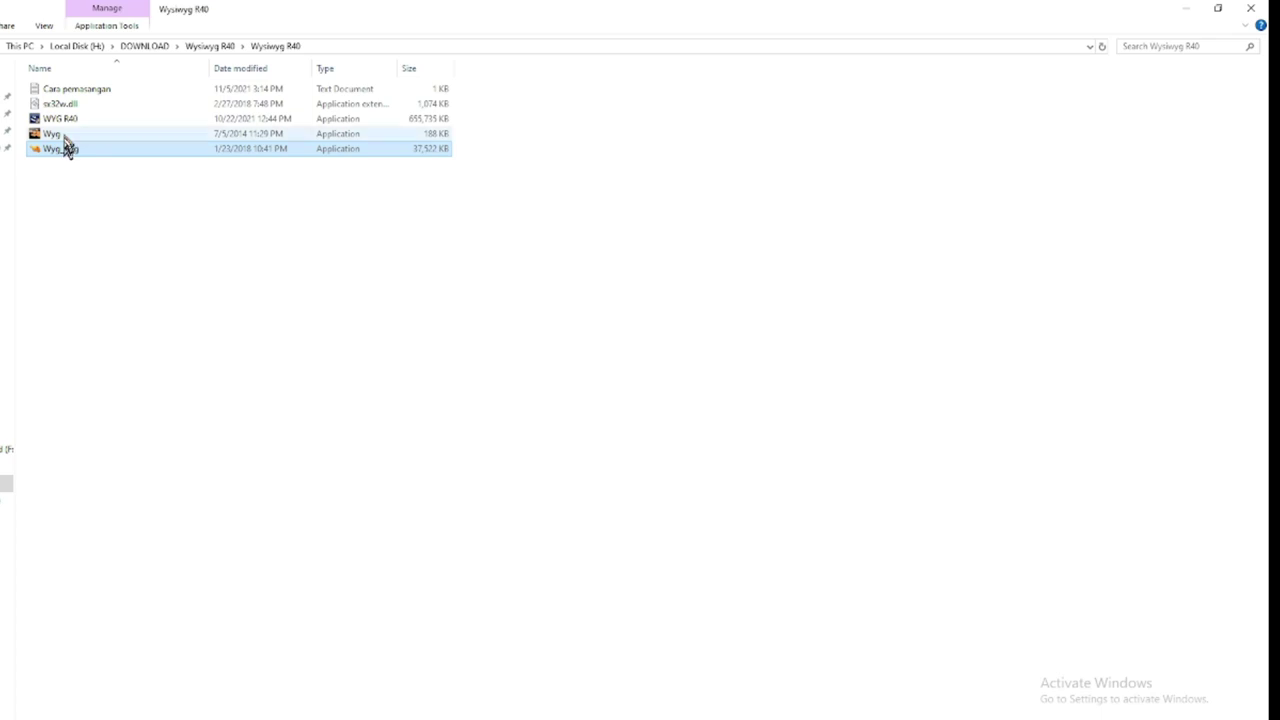
left_click(64, 136, "shift")
right_click(64, 136)
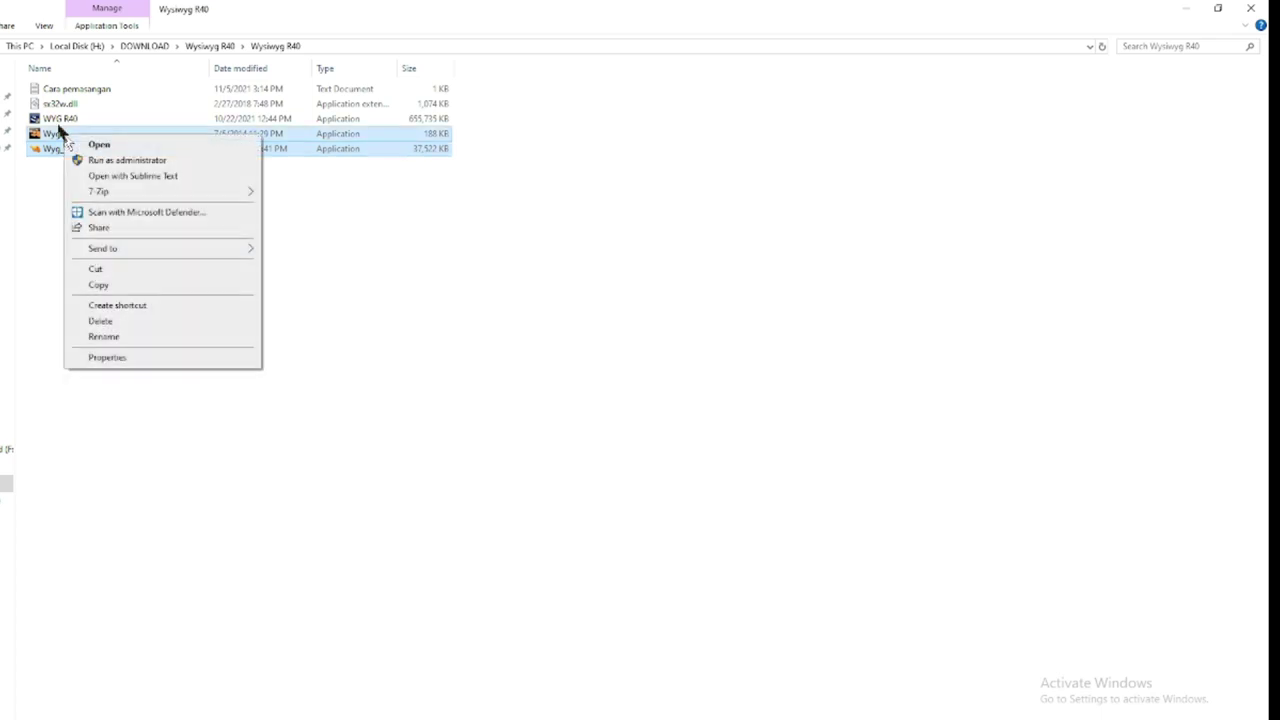
left_click(114, 286)
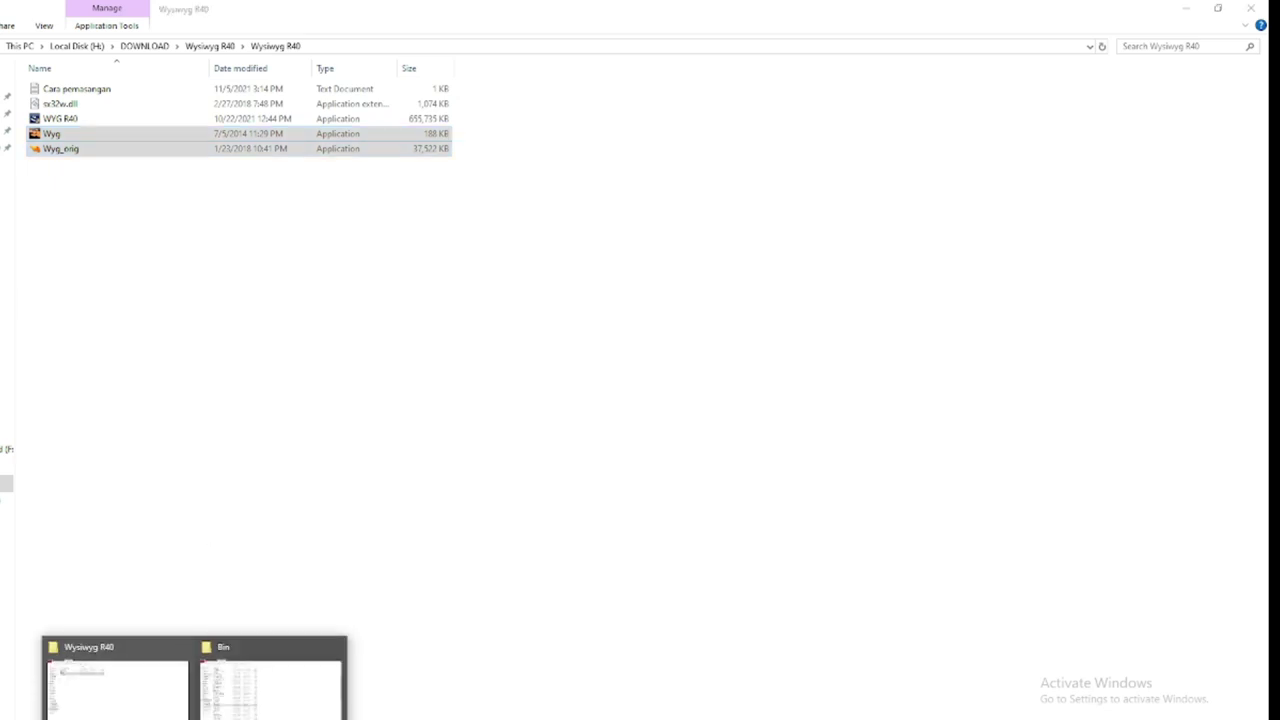
Step: Paste both copied applications into the WYSIWYG Release 40 Bin folder, replacing Wyg.exe and granting administrator permission
left_click(230, 698)
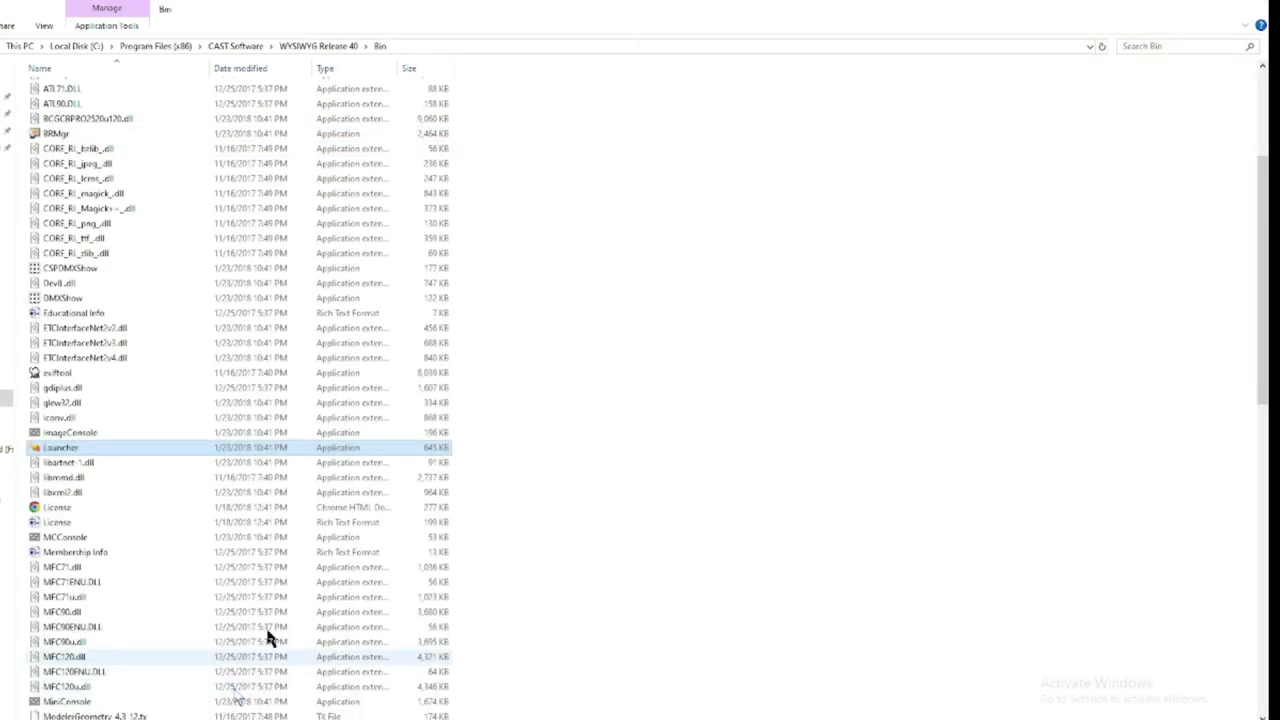
right_click(557, 376)
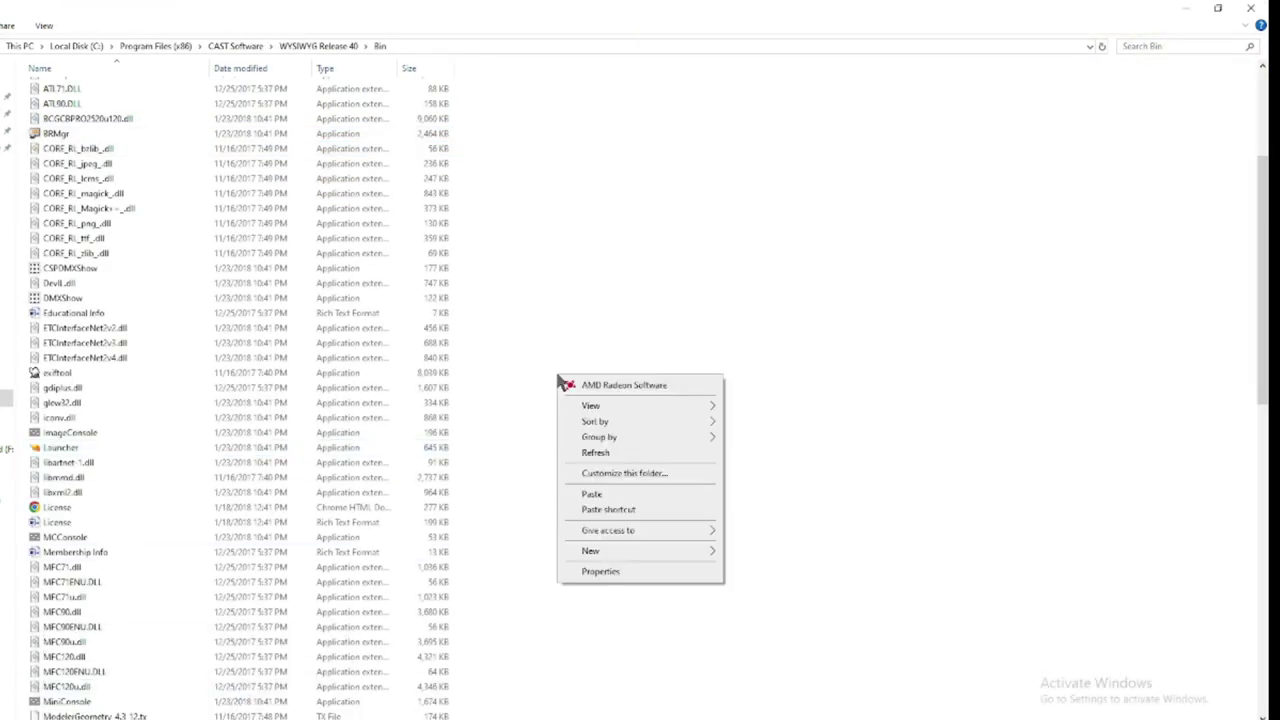
left_click(600, 494)
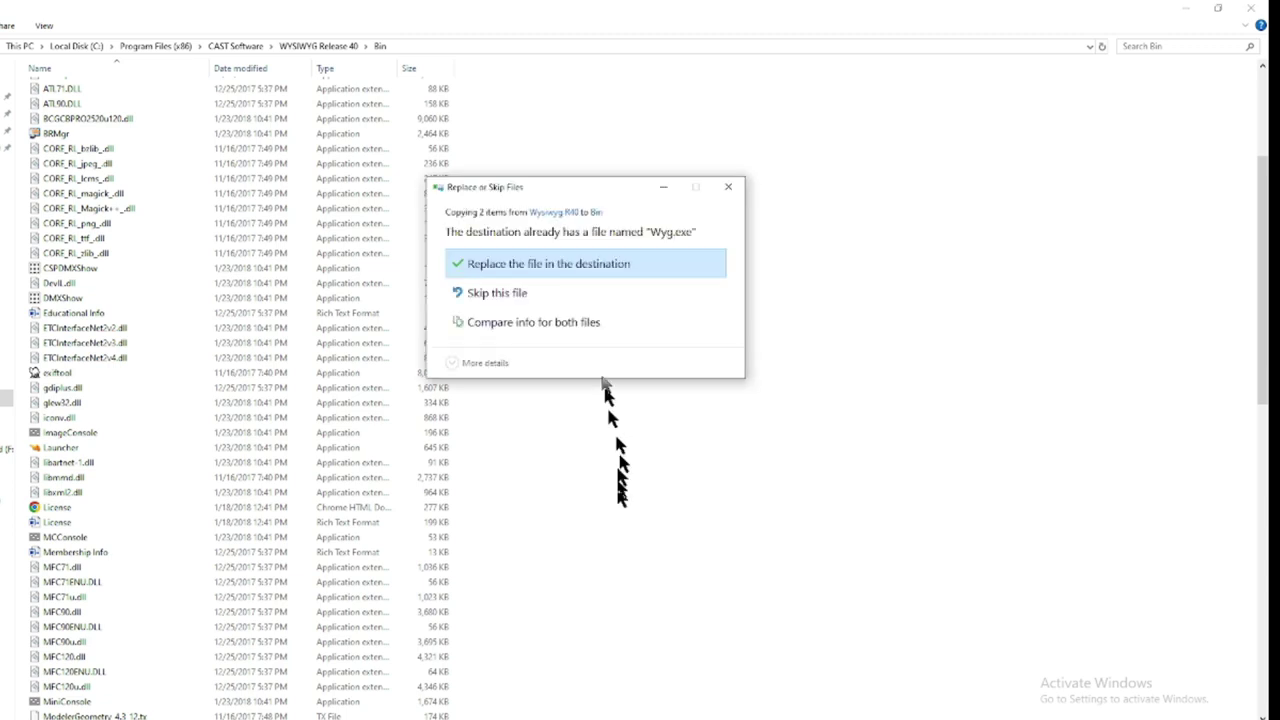
left_click(566, 264)
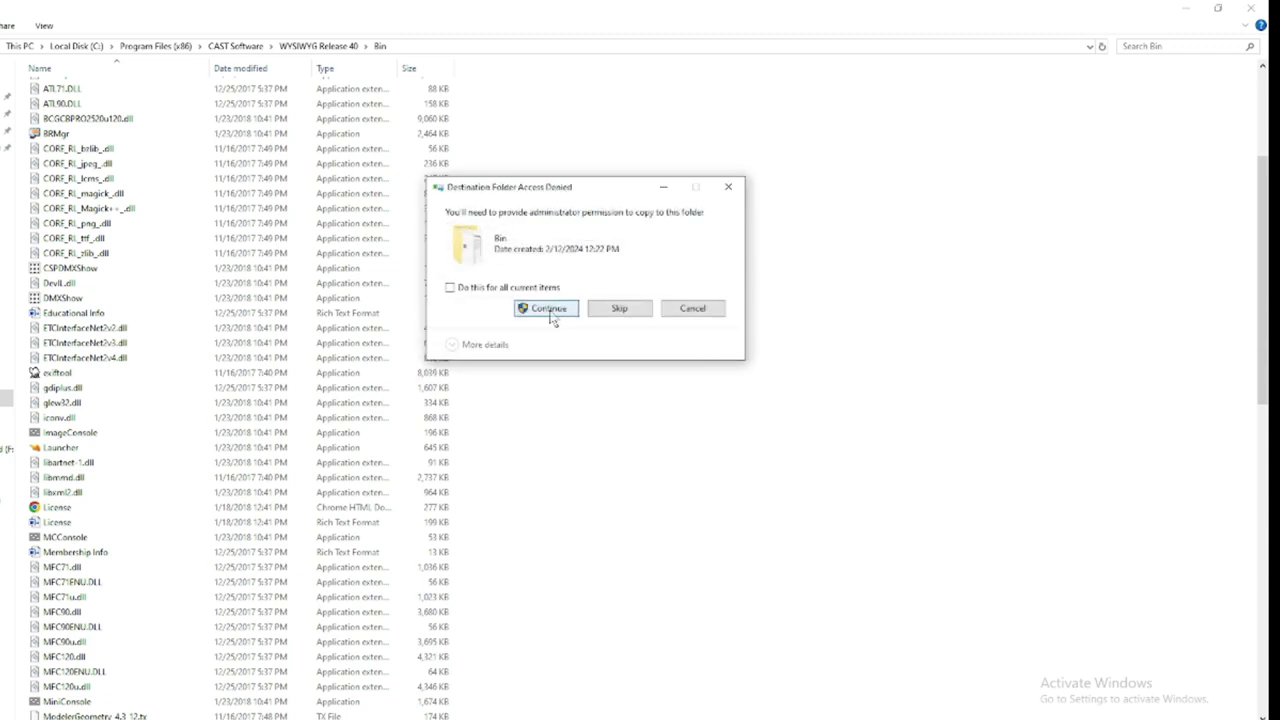
left_click(549, 309)
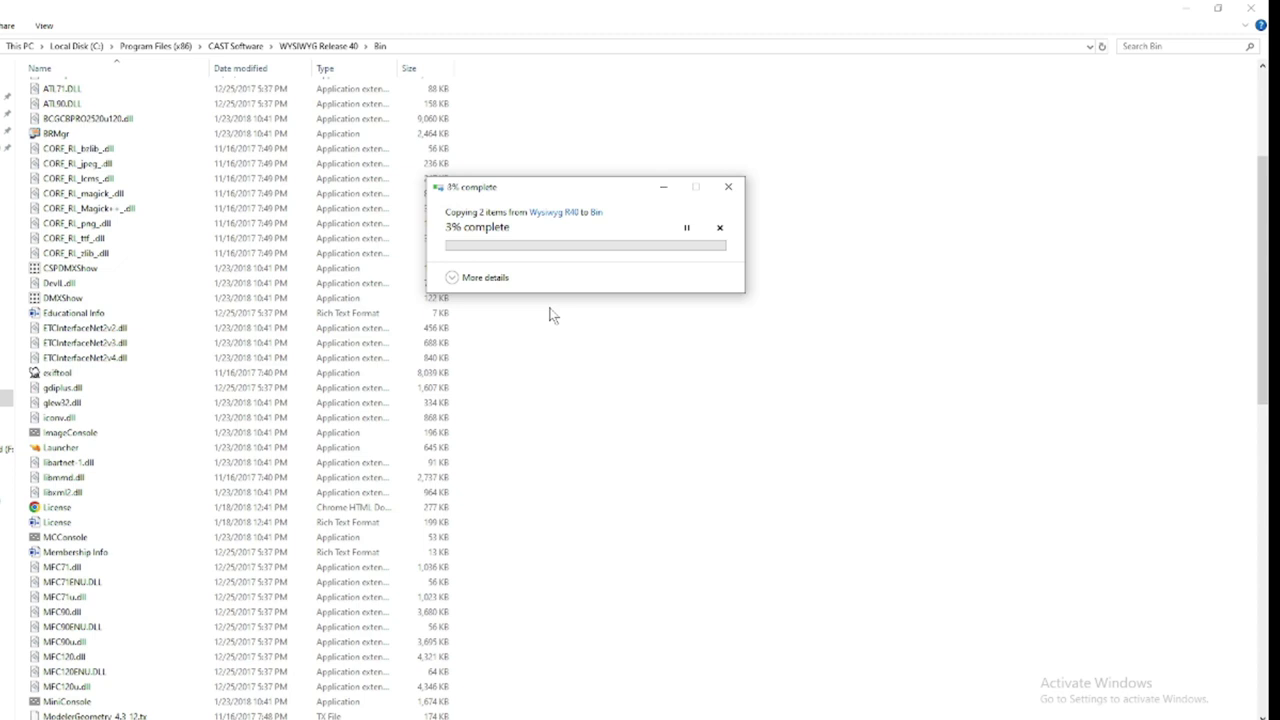
left_click(545, 308)
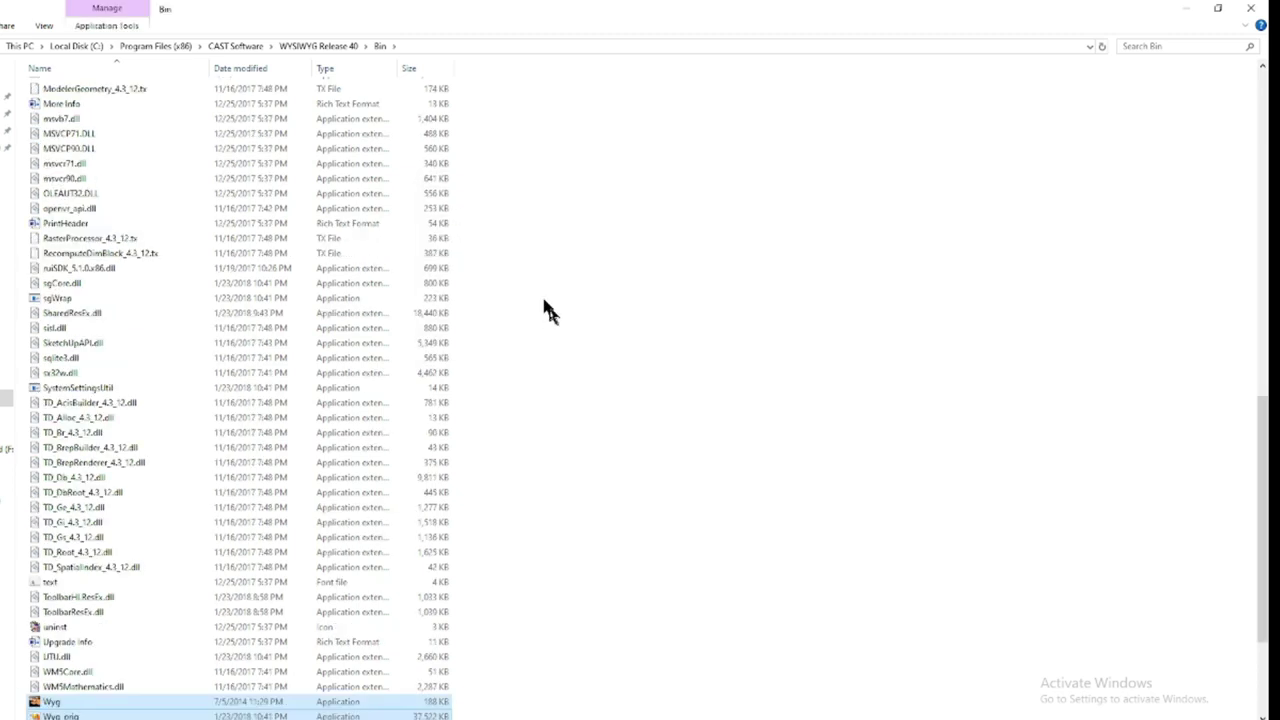
Step: Return to the Wysiwyg R40 download folder and copy sx32w.dll
mouse_move(240, 705)
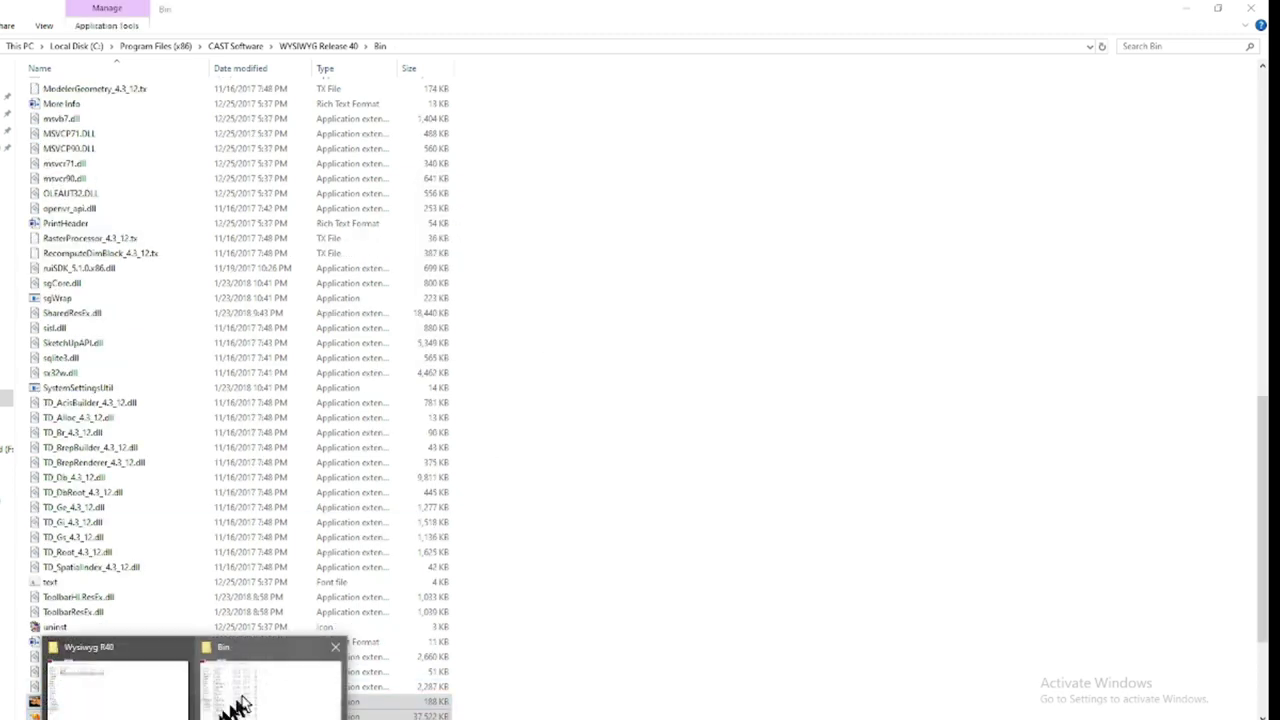
left_click(157, 688)
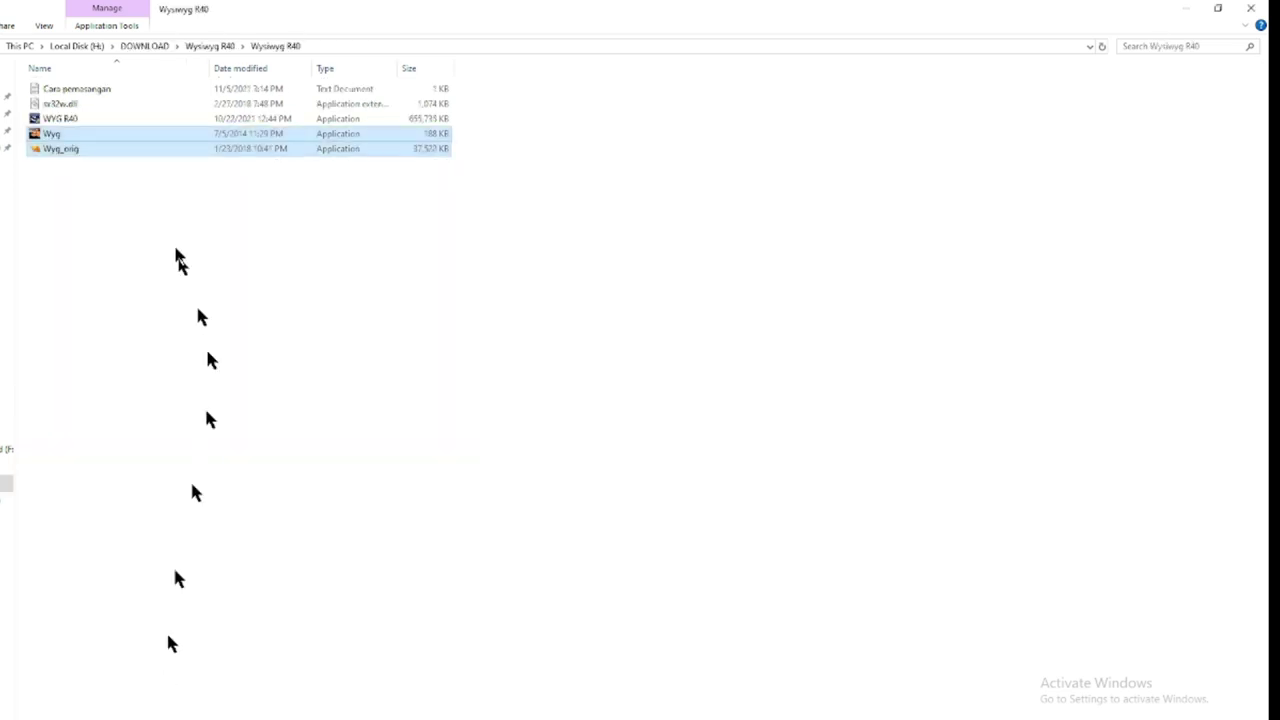
left_click(92, 104)
right_click(90, 103)
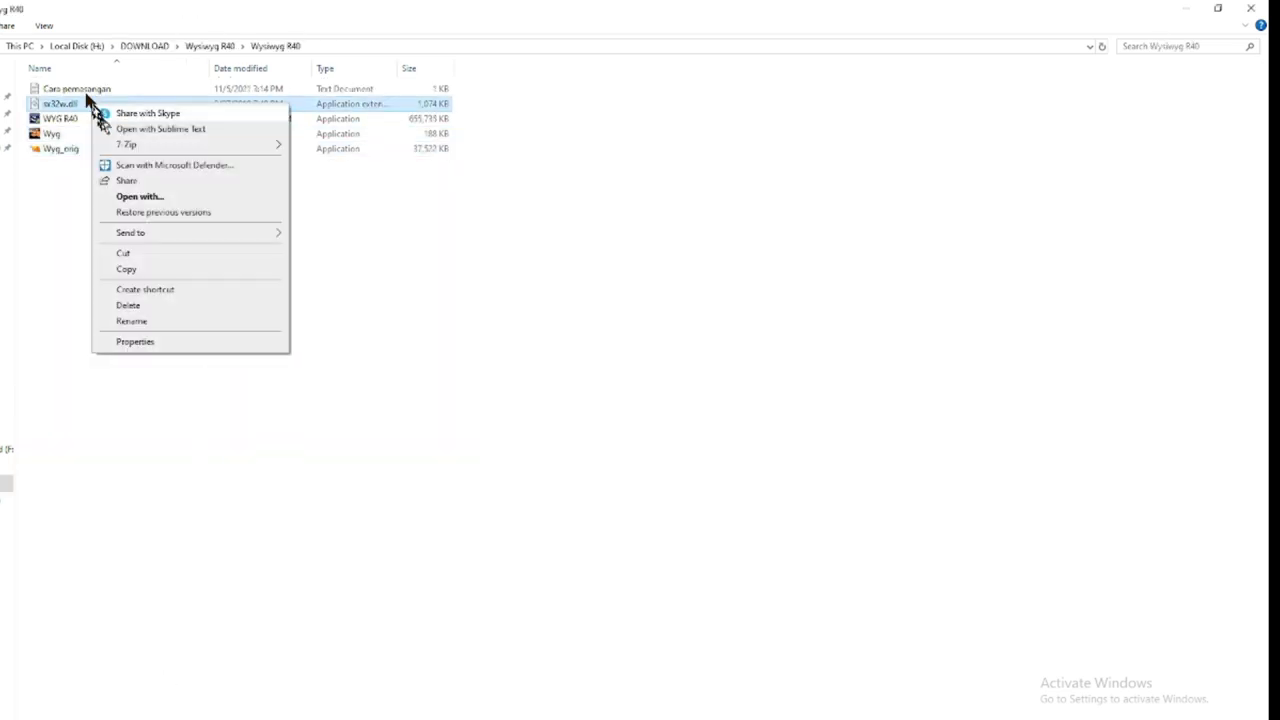
left_click(137, 268)
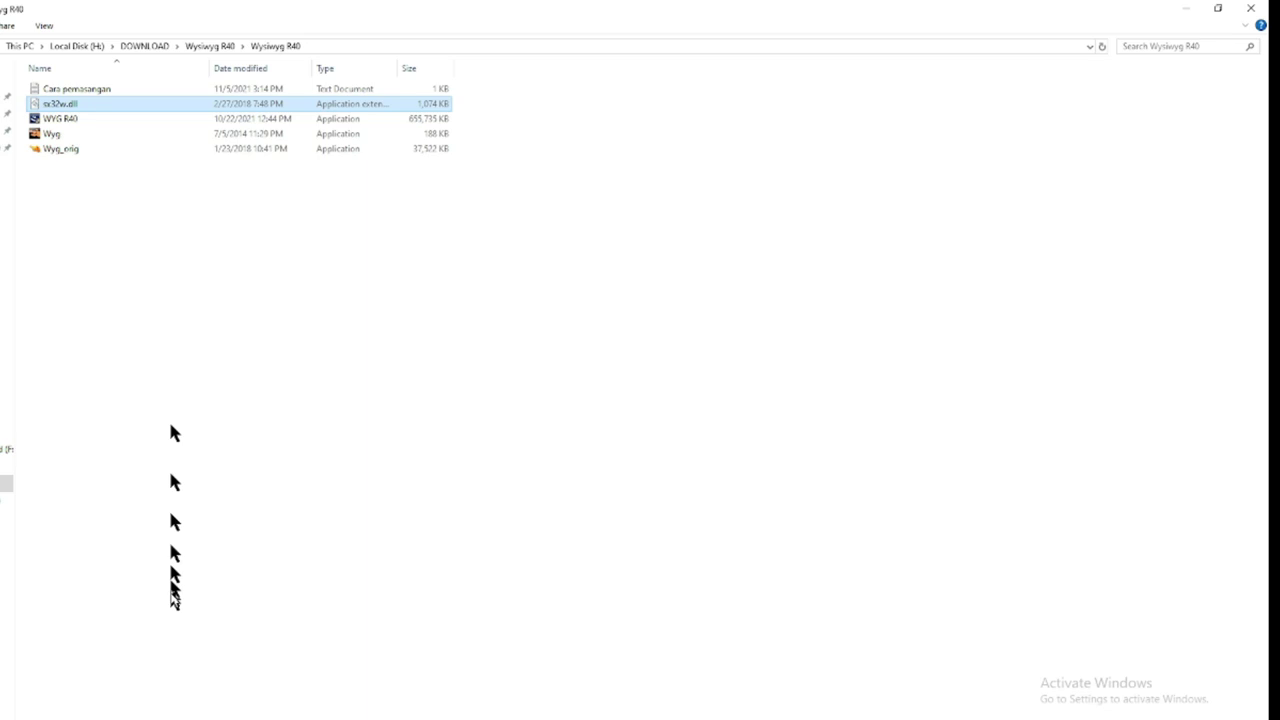
Step: Paste sx32w.dll into the WYSIWYG Release 40 Bin folder, replacing the file of the same name
left_click(200, 714)
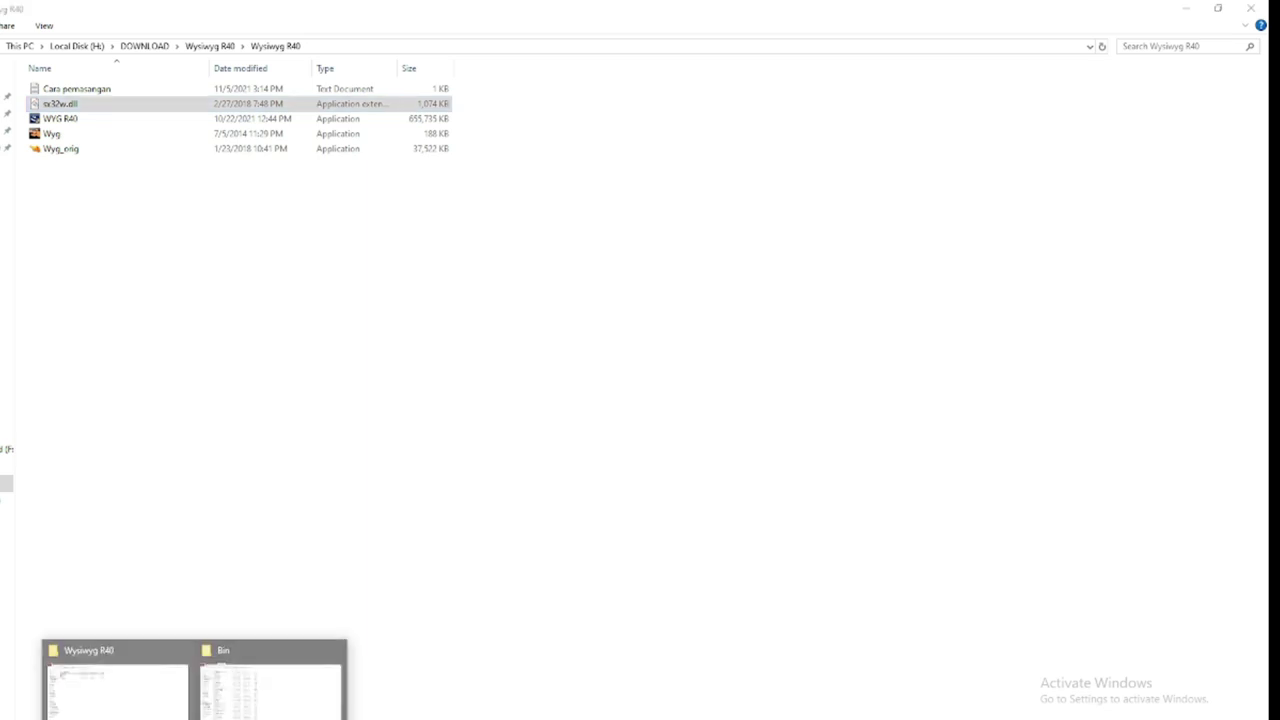
left_click(250, 680)
right_click(562, 406)
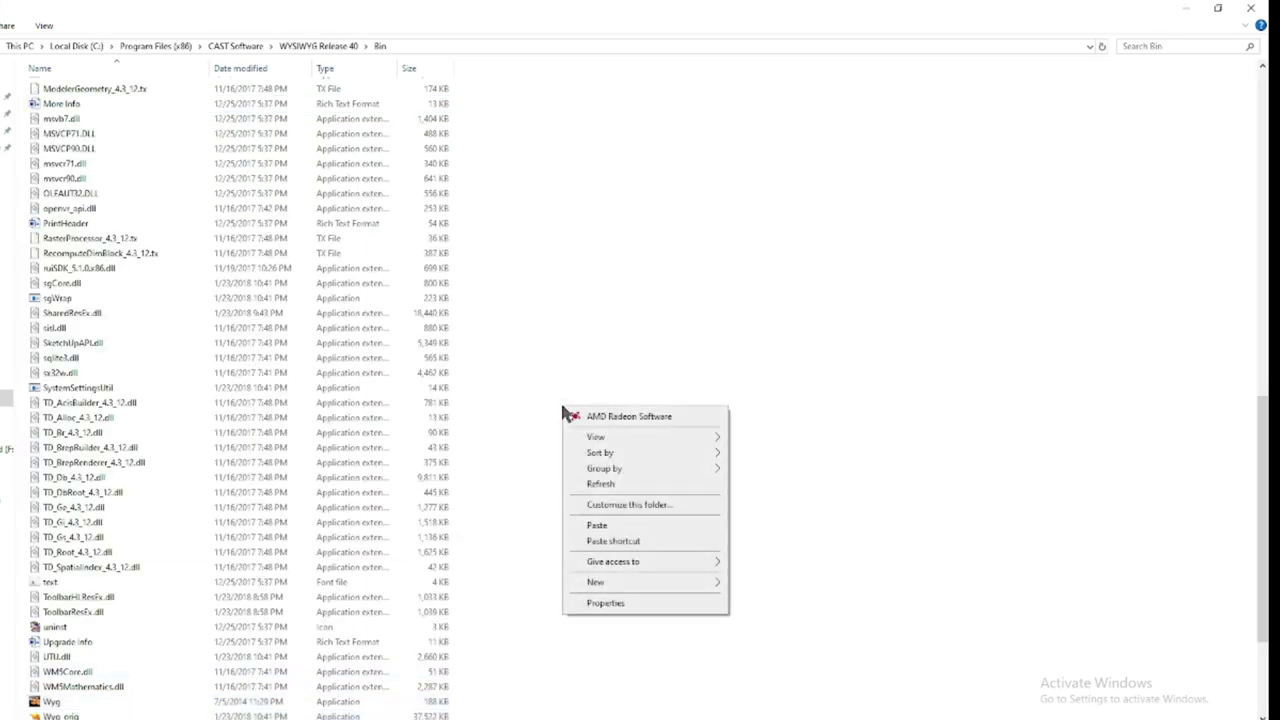
left_click(632, 528)
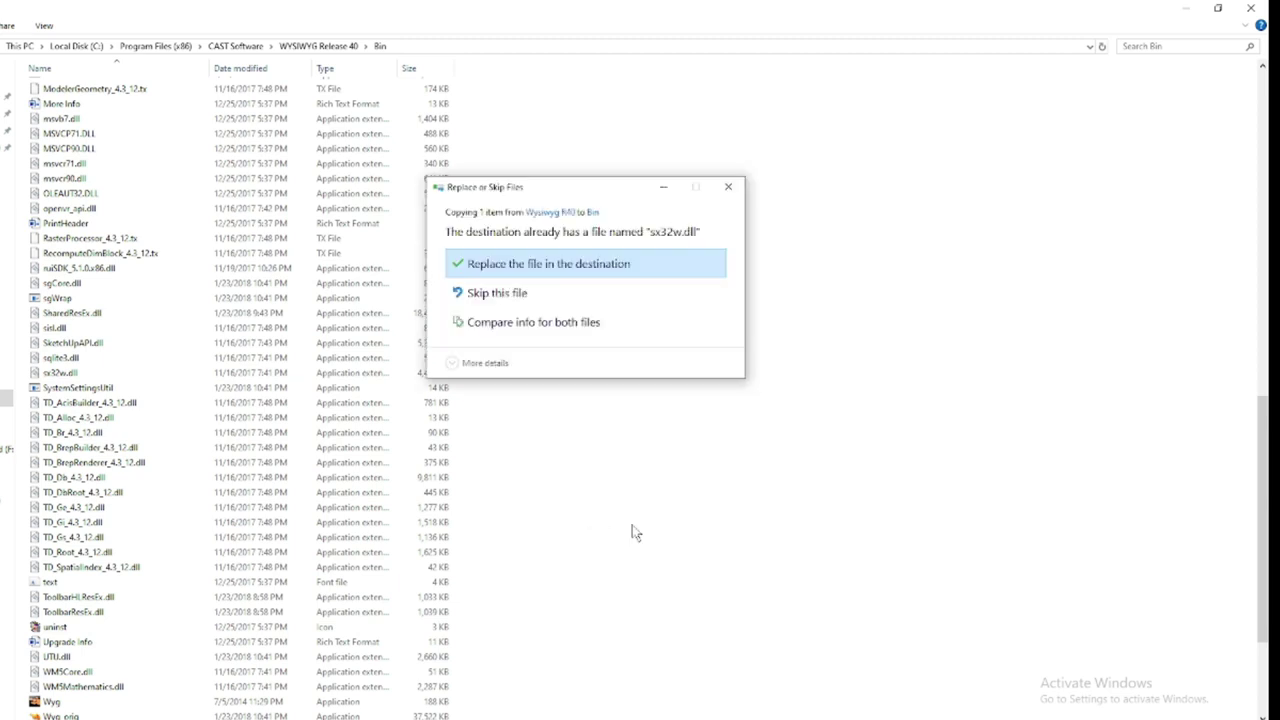
left_click(577, 265)
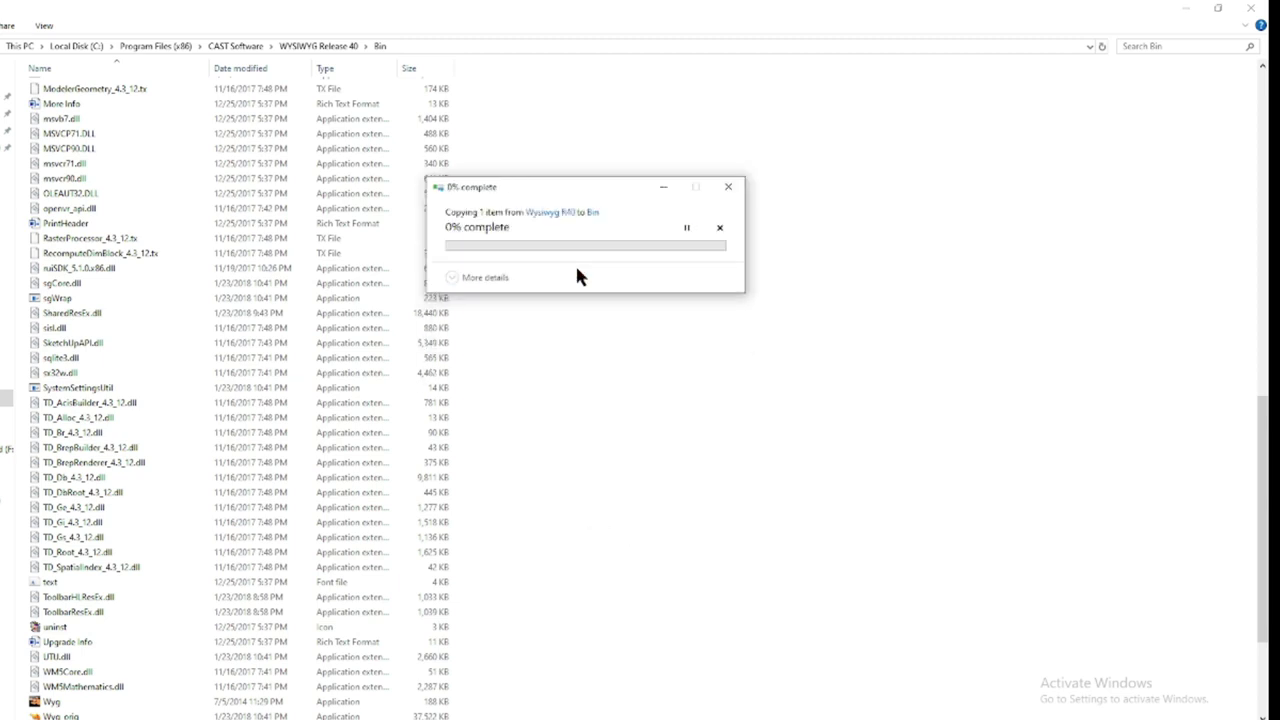
left_click(562, 284)
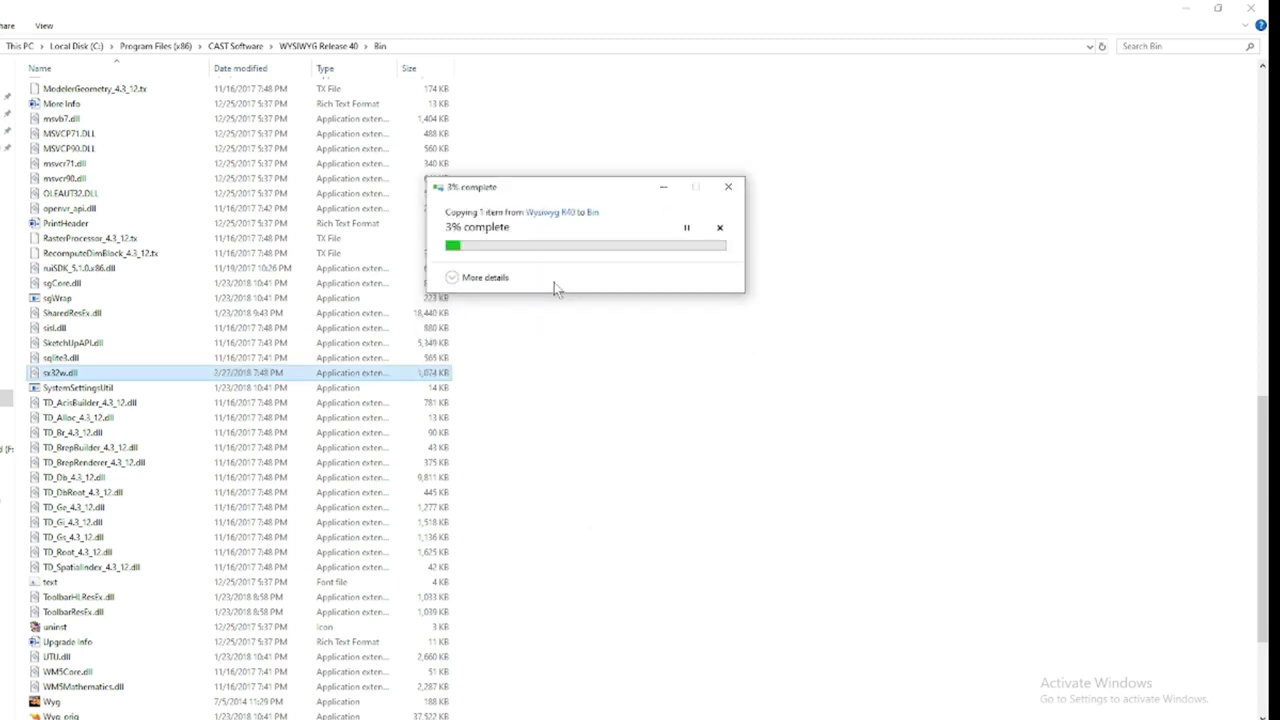
Step: Create a desktop shortcut to the Wyg application in the Bin folder and close both folder windows
scroll(560, 480, "down", 2)
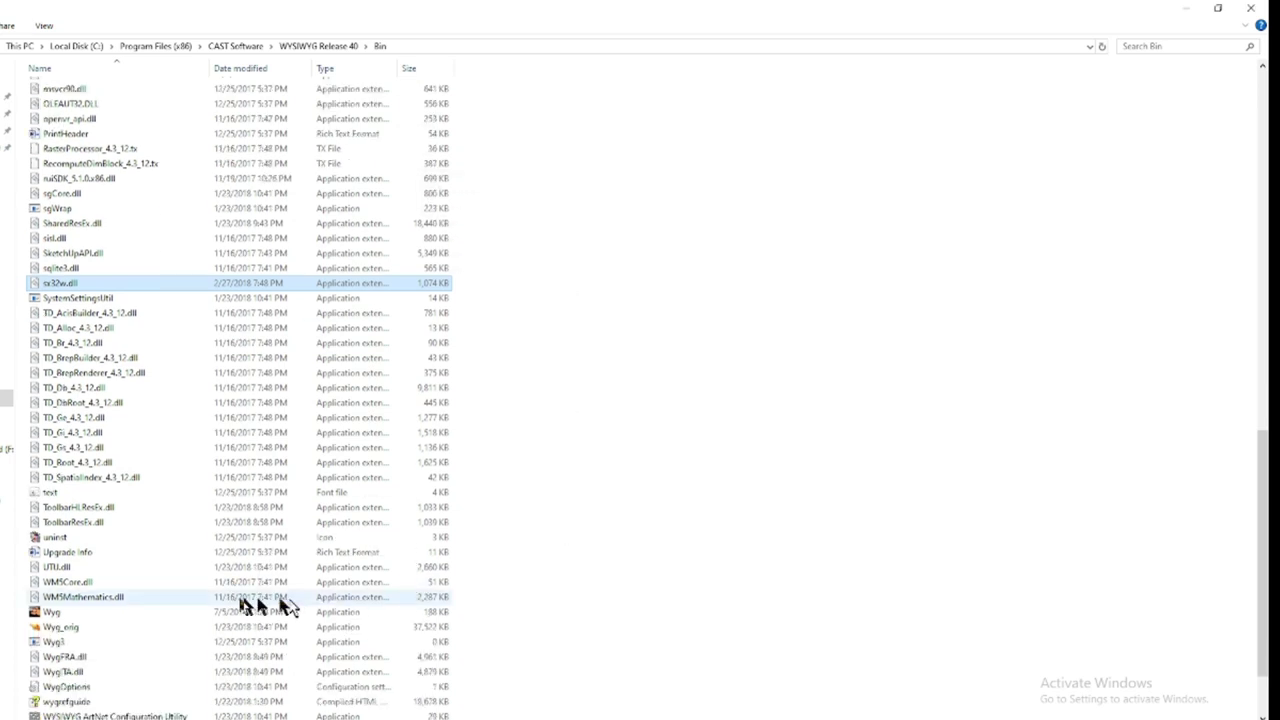
left_click(101, 614)
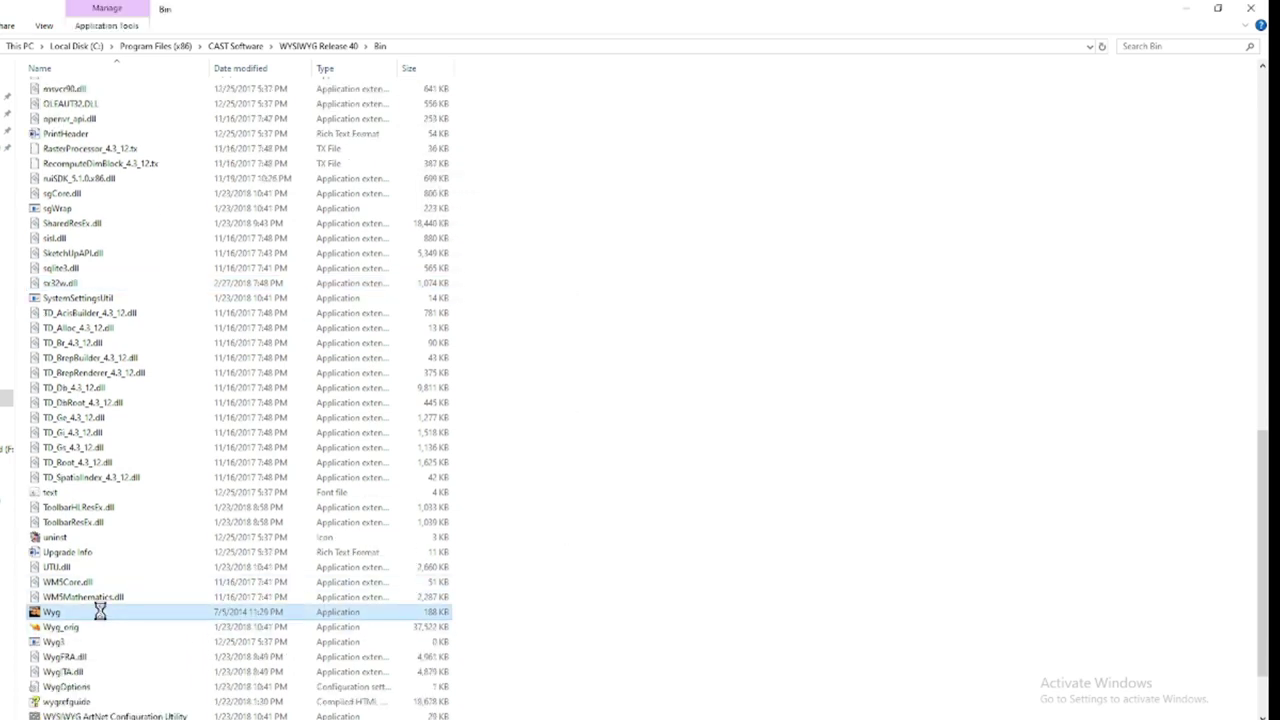
right_click(101, 615)
mouse_move(183, 480)
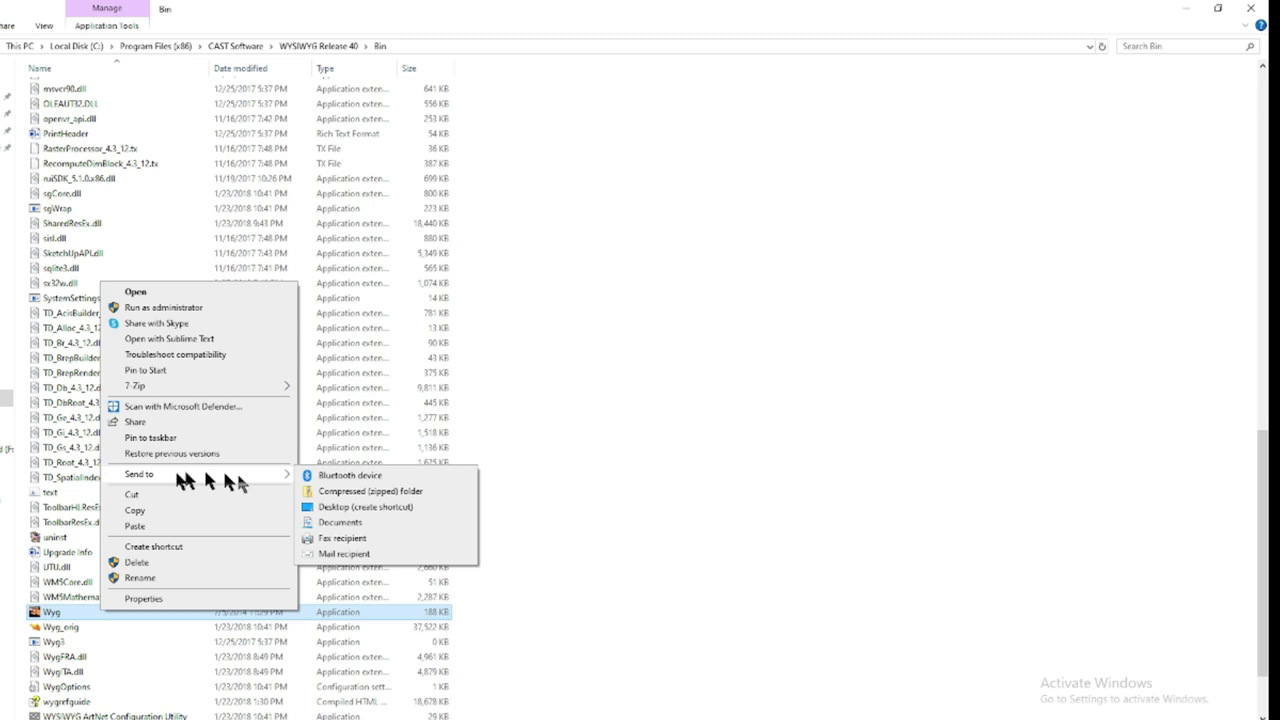
left_click(325, 506)
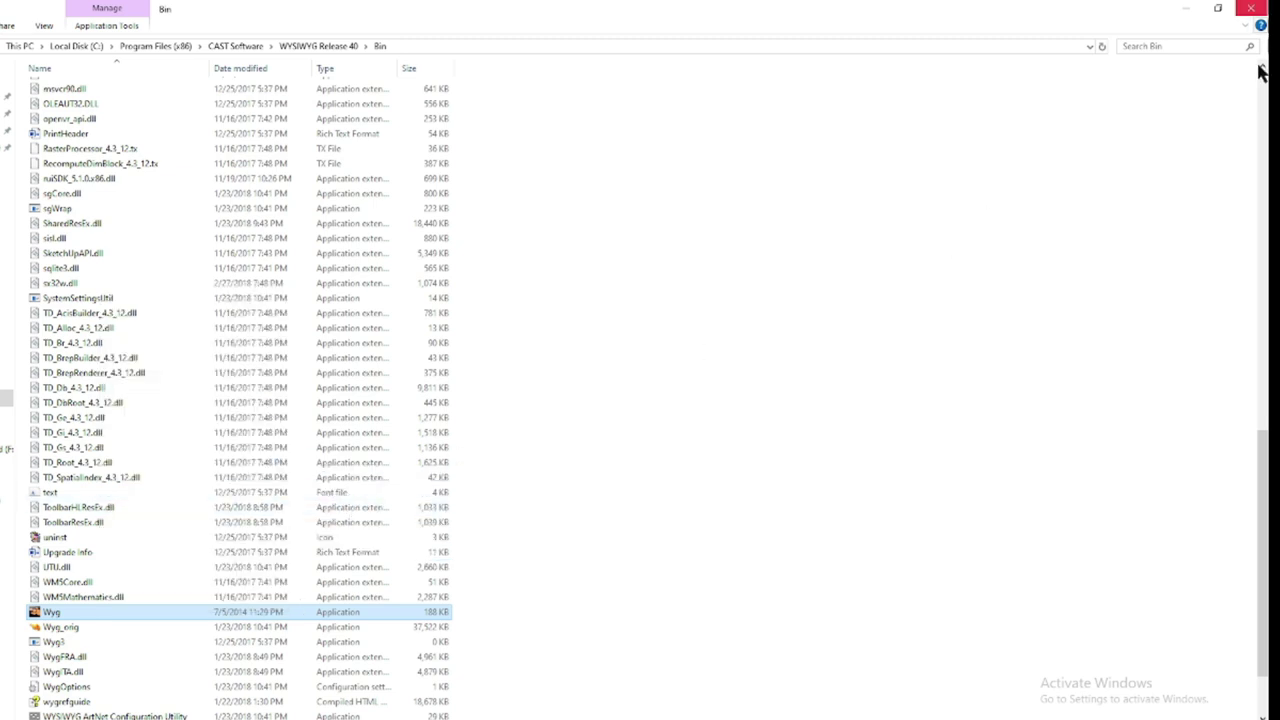
left_click(1250, 8)
left_click(1250, 8)
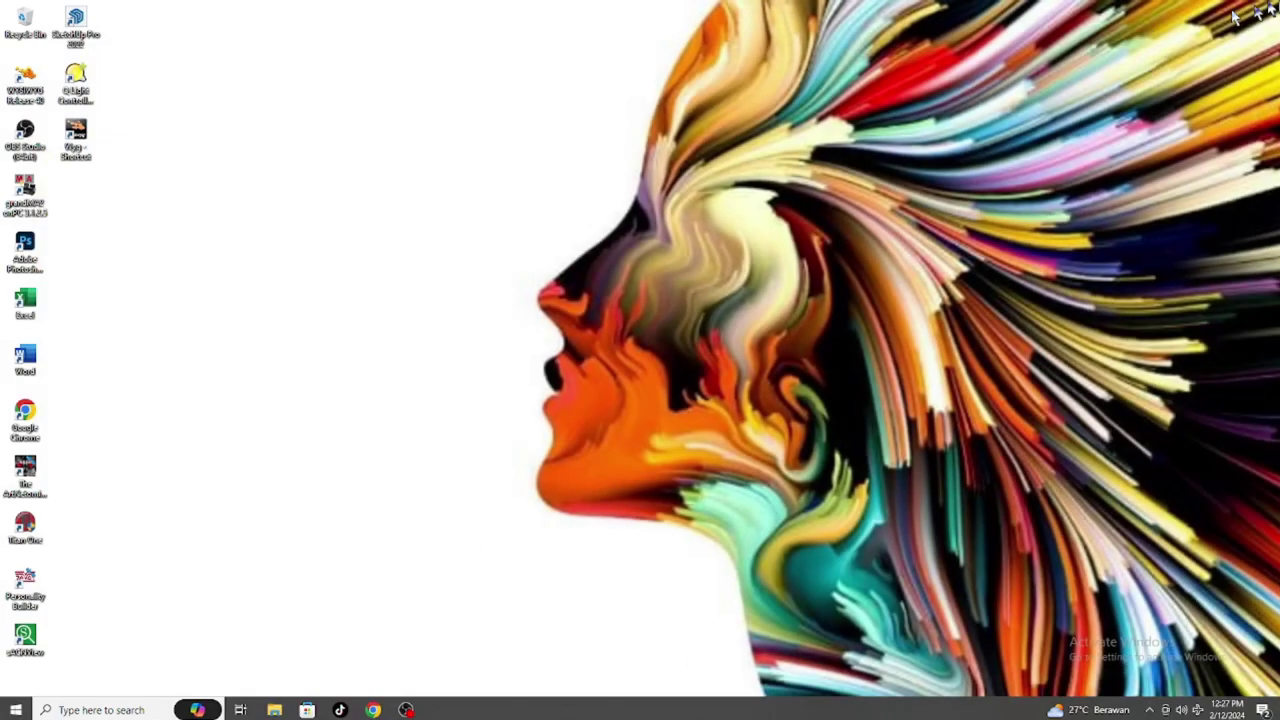
Step: Delete the original WYSIWYG Release 40 shortcut from the desktop and refresh the desktop
left_click(25, 95)
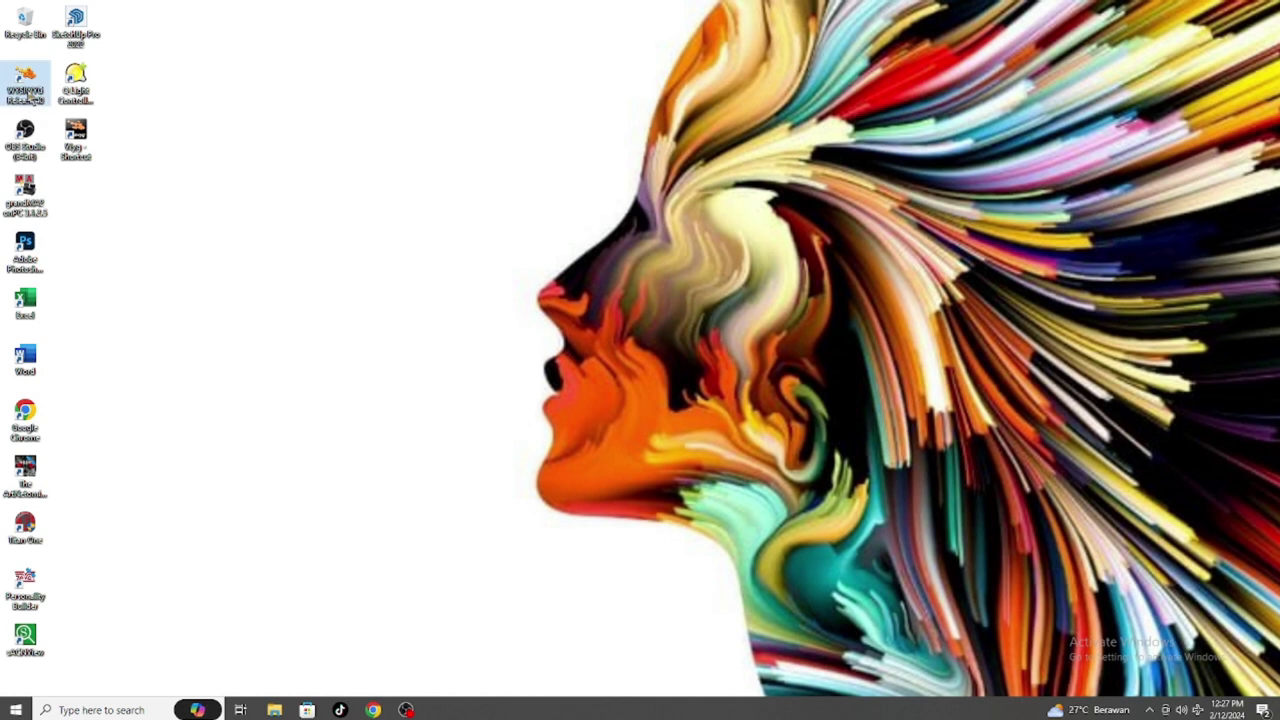
right_click(27, 91)
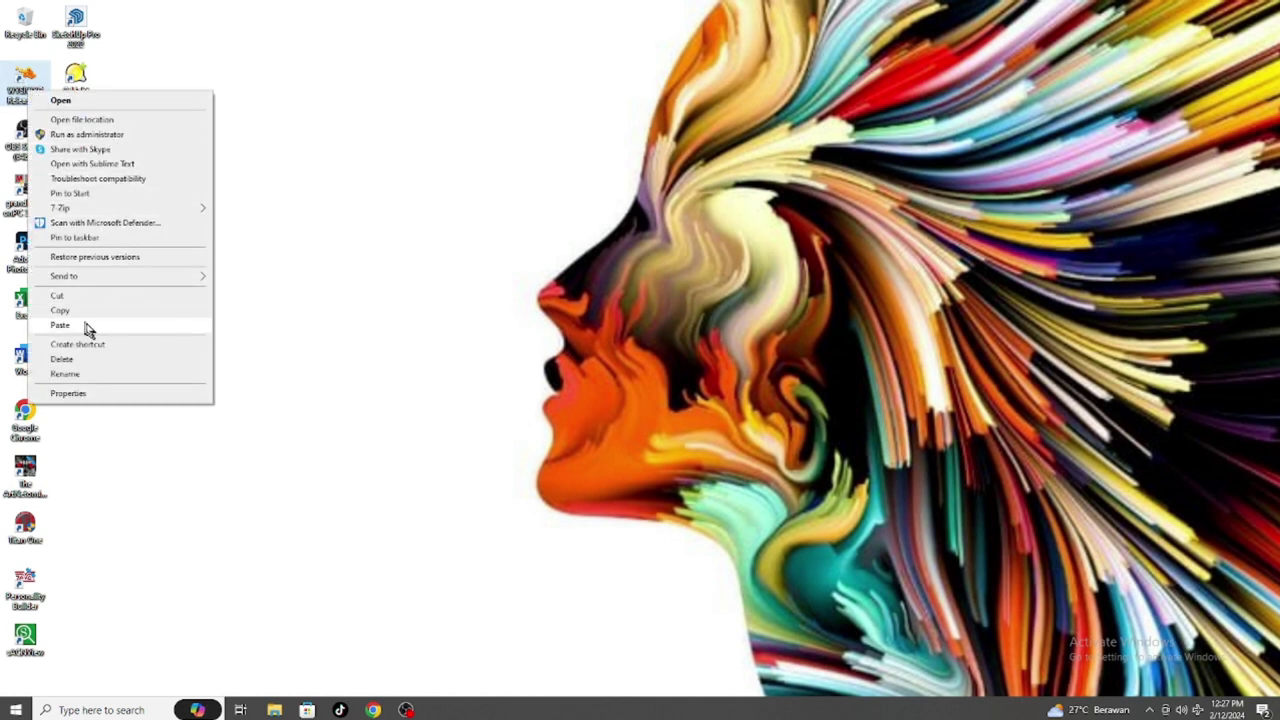
left_click(62, 359)
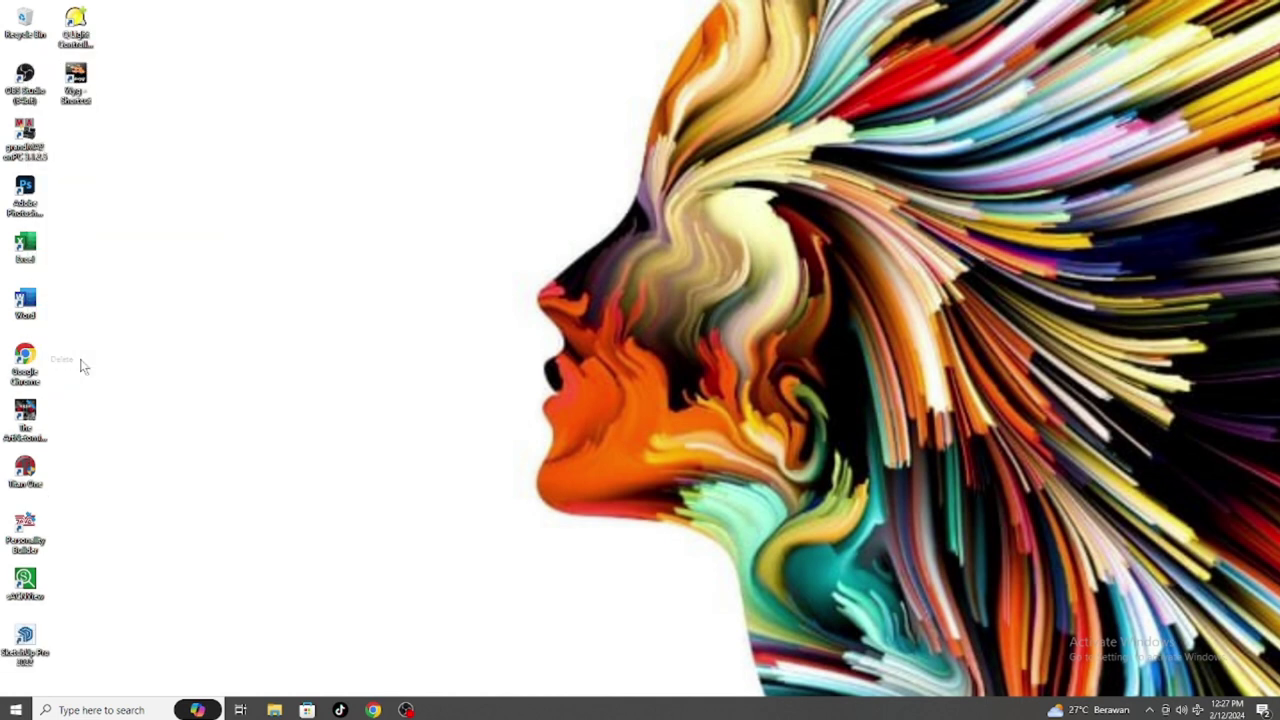
right_click(228, 221)
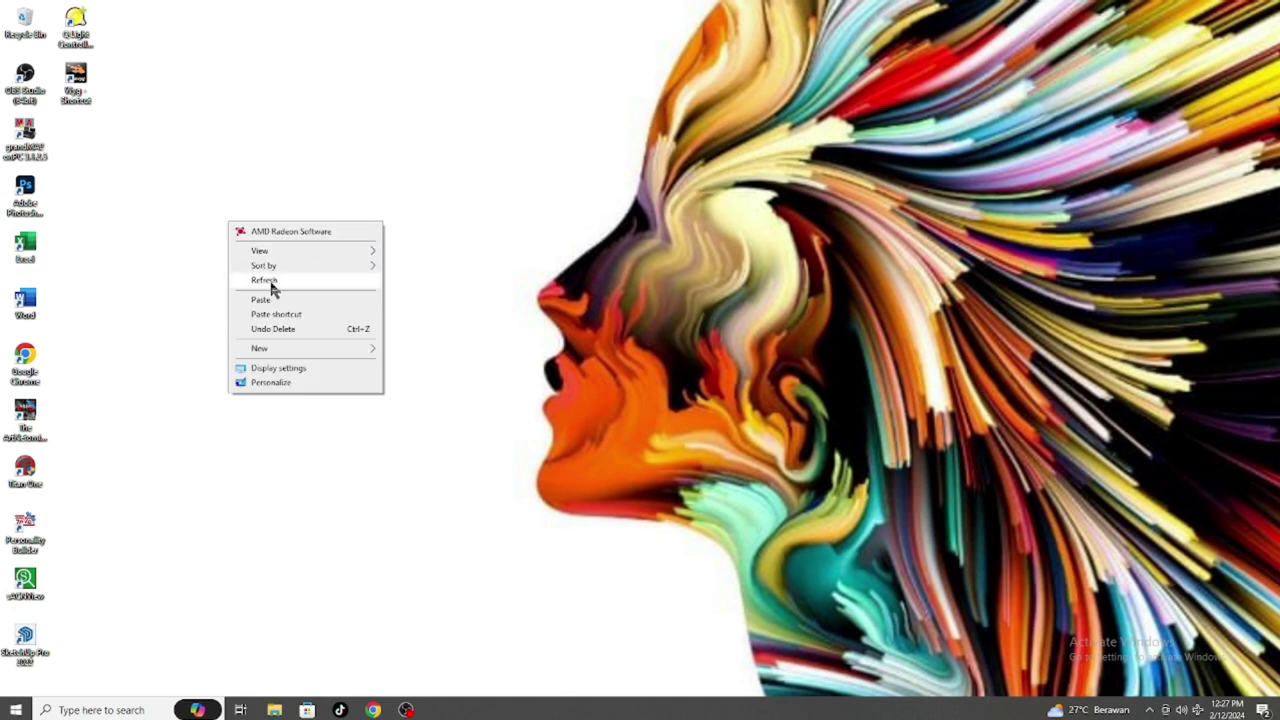
left_click(266, 280)
Step: Launch WYSIWYG from the Wyg desktop shortcut and complete the Product Configuration Wizard with its default settings
left_click(80, 84)
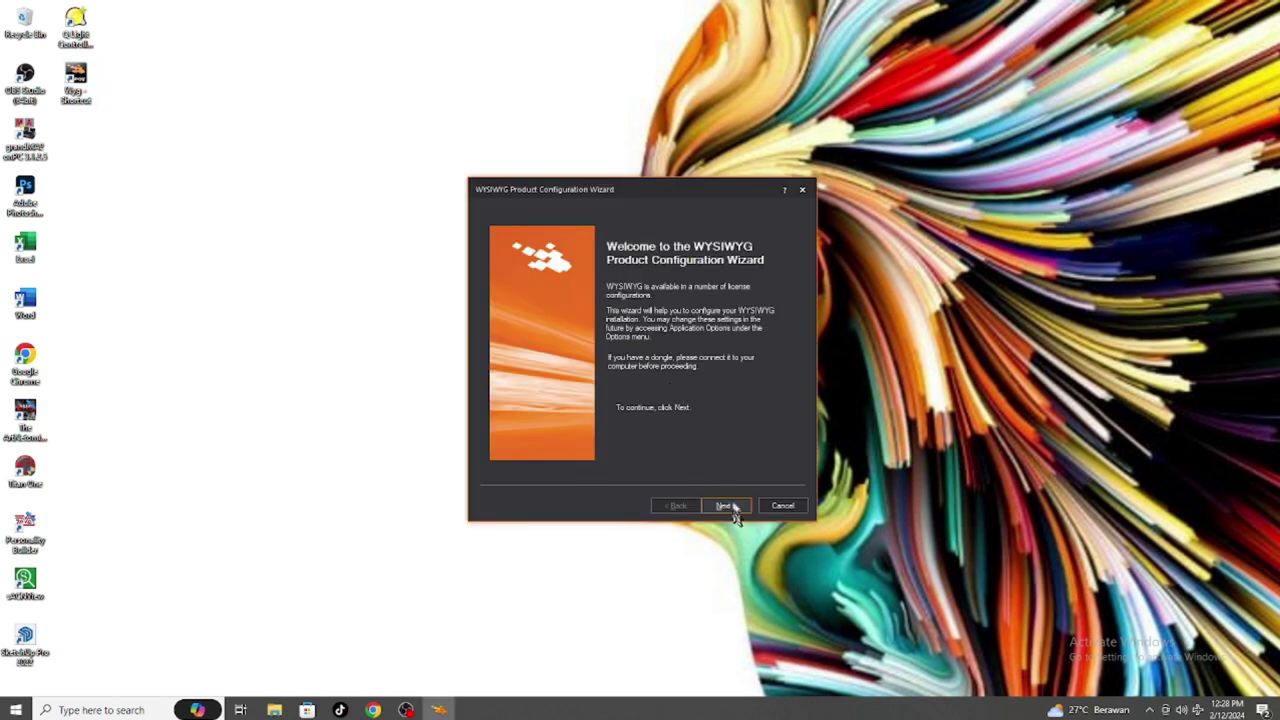
left_click(731, 506)
left_click(731, 506)
left_click(730, 506)
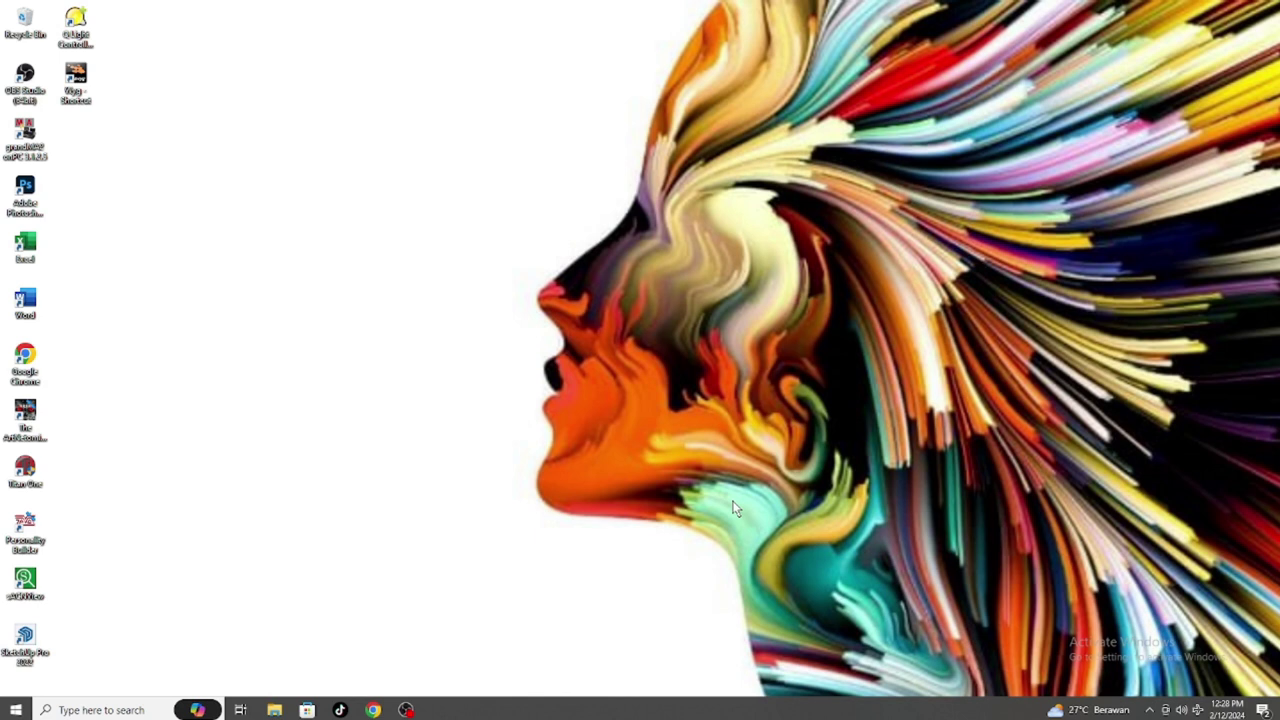